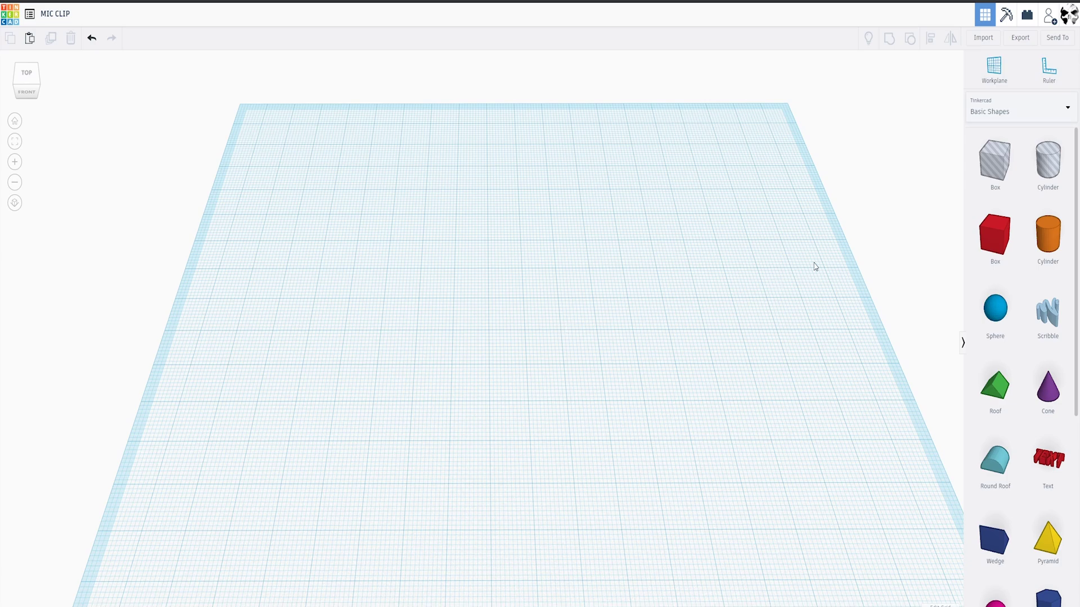
# - Place a solid box on the workplane and set its base to 10.2 mm wide by 10.5 mm deep
pyautogui.moveTo(993, 236); pyautogui.dragTo(399, 299)
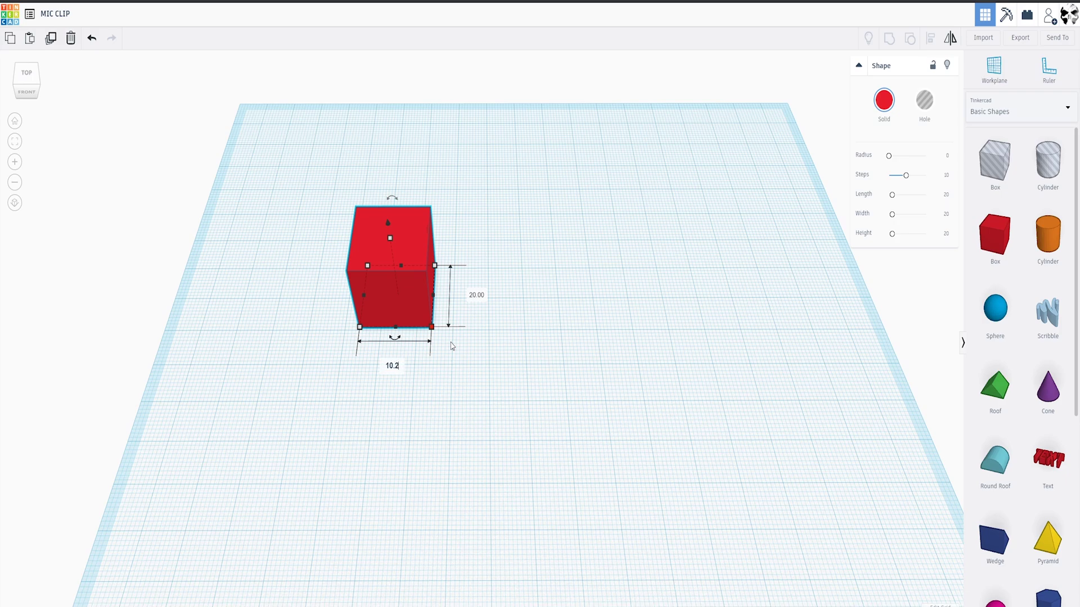
pyautogui.press('Return')
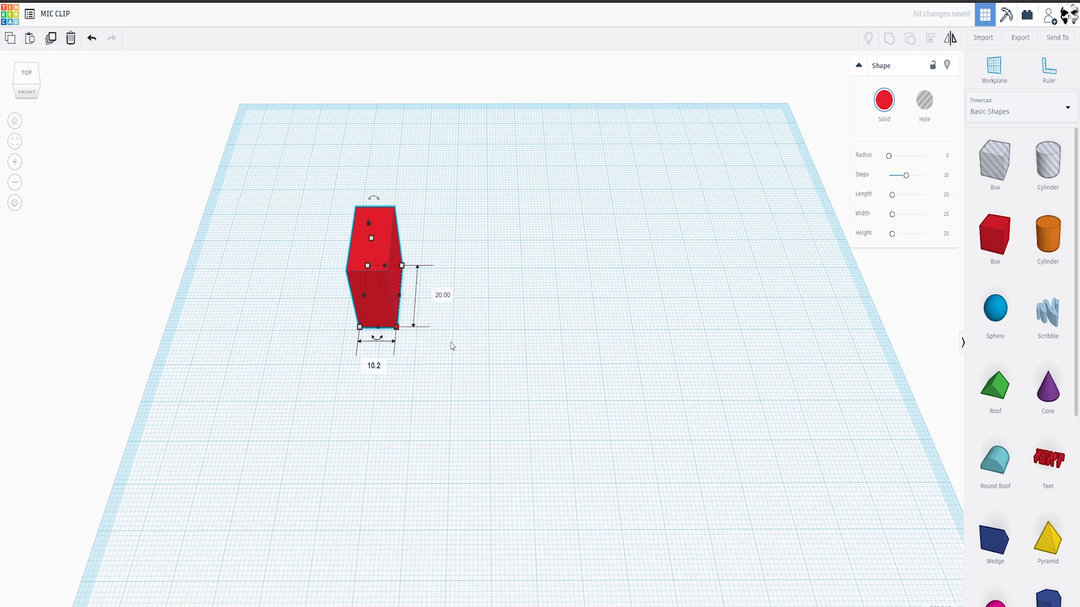
pyautogui.click(442, 295)
pyautogui.write('10.5')
pyautogui.press('Return')
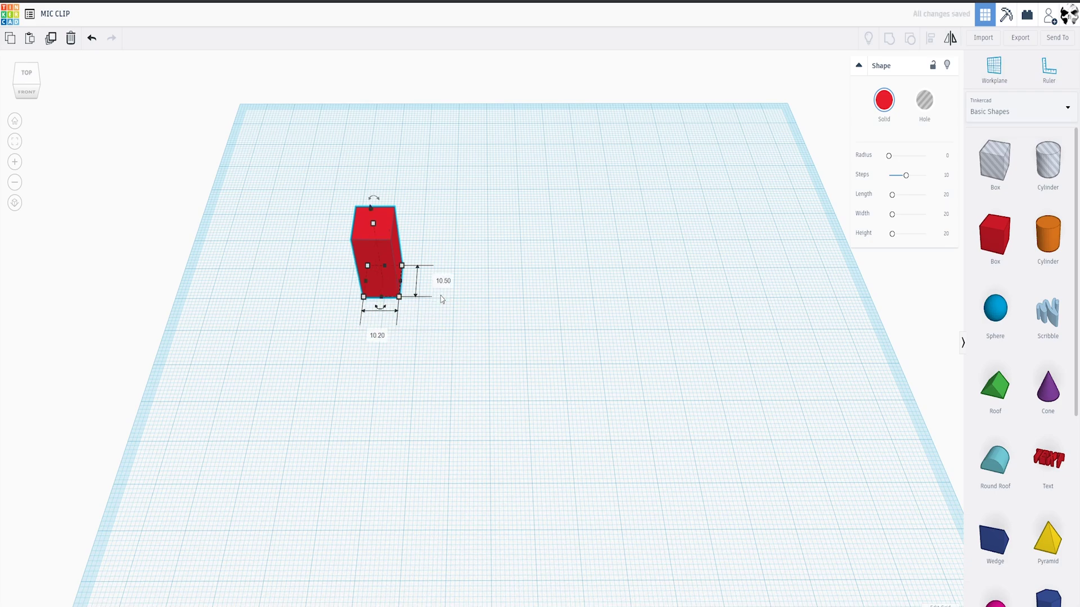
pyautogui.click(474, 282)
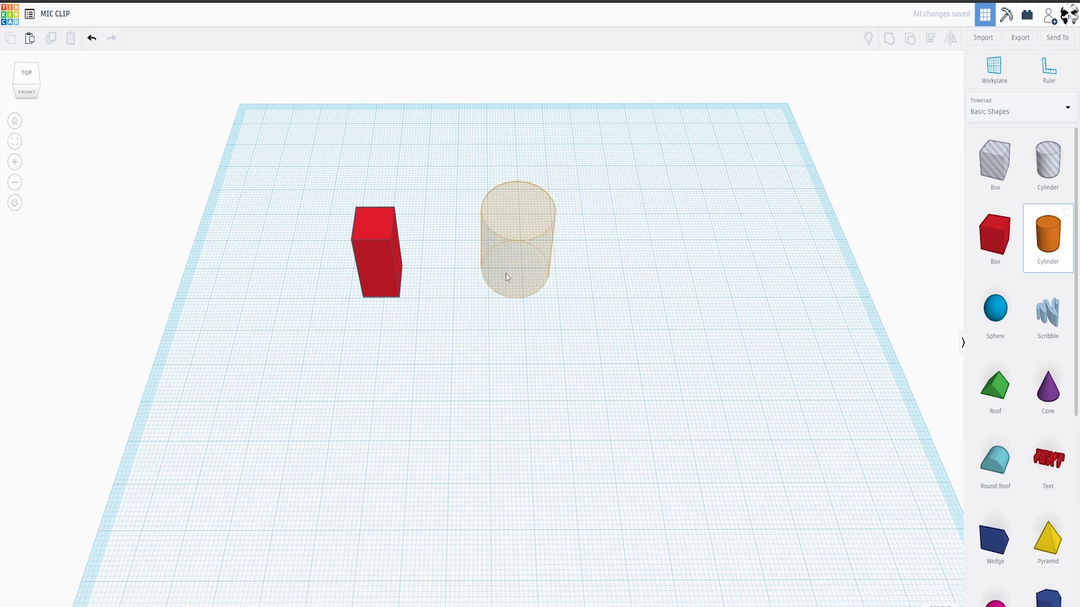
# - Add a cylinder with 64 sides beside the box and resize it into a thin, tall rod
pyautogui.click(481, 284)
pyautogui.moveTo(894, 157); pyautogui.dragTo(925, 156)
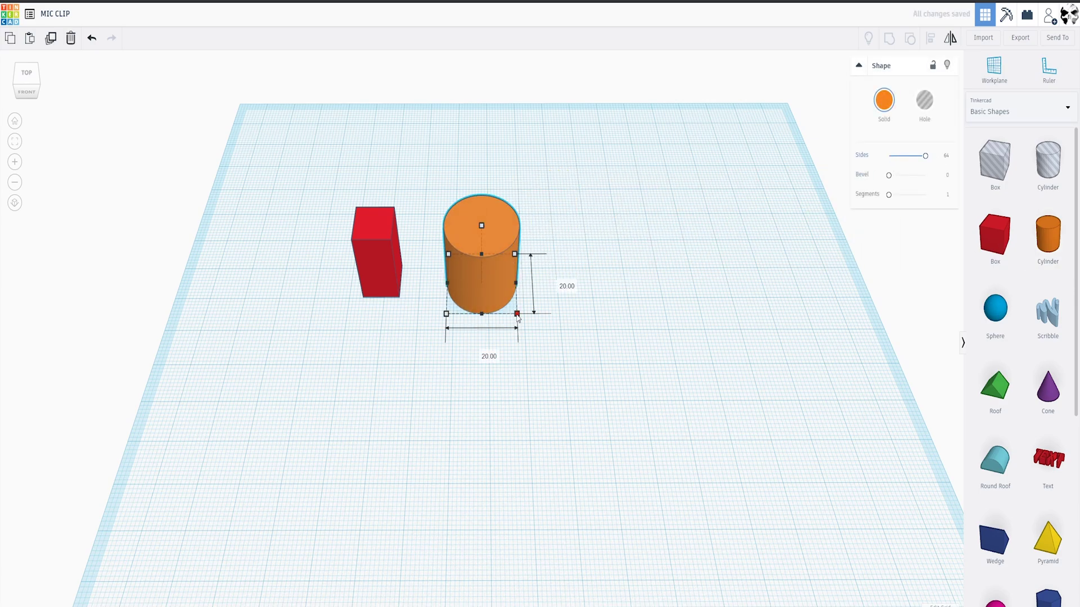
pyautogui.moveTo(517, 313); pyautogui.dragTo(513, 310)
pyautogui.click(483, 349)
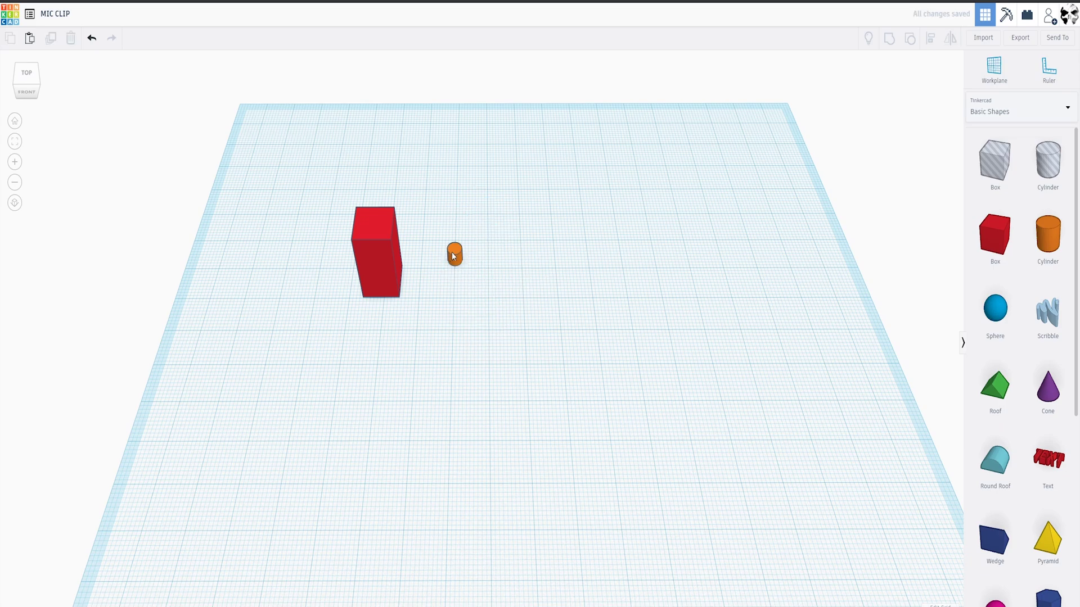
pyautogui.click(454, 256)
pyautogui.moveTo(454, 245); pyautogui.dragTo(456, 203)
pyautogui.click(493, 320)
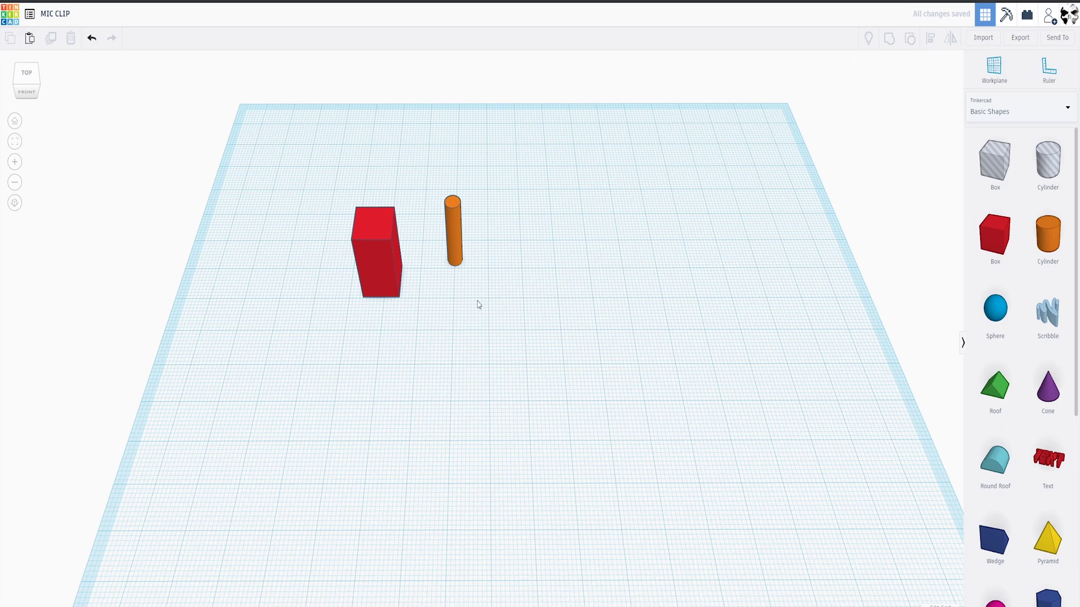
# - Move the narrow box and the thin cylinder together to the workplane's back-left corner
pyautogui.moveTo(455, 243); pyautogui.dragTo(269, 161)
pyautogui.keyDown('shift'); pyautogui.click(369, 272); pyautogui.keyUp('shift')
pyautogui.click(339, 368)
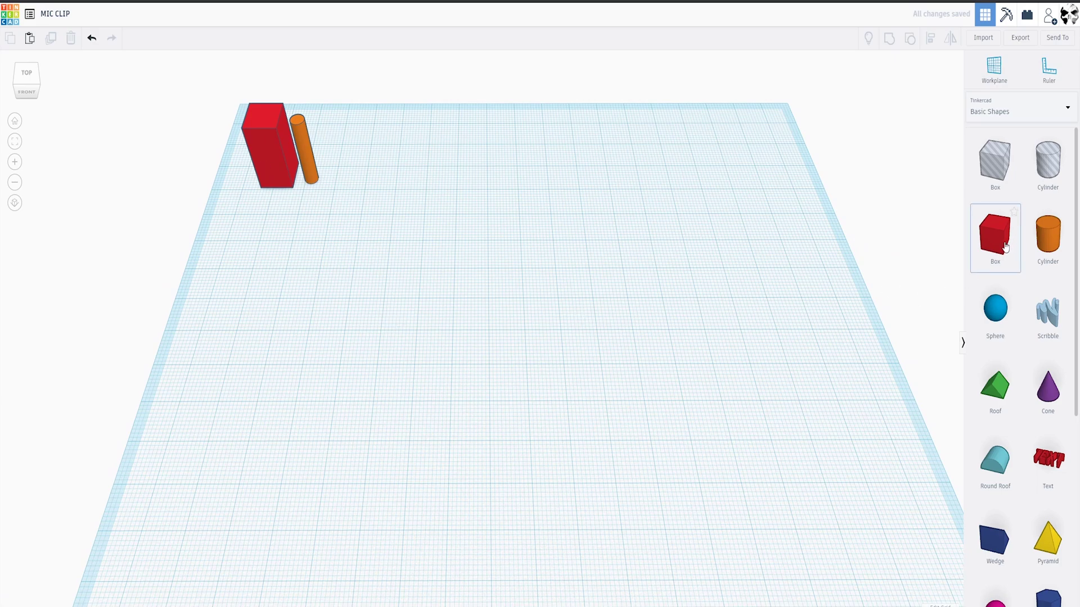
# - Place a new box near the workplane's centre and bring the narrow box from the corner next to it
pyautogui.moveTo(1005, 247); pyautogui.dragTo(480, 368)
pyautogui.moveTo(579, 427); pyautogui.dragTo(570, 390, button='right')
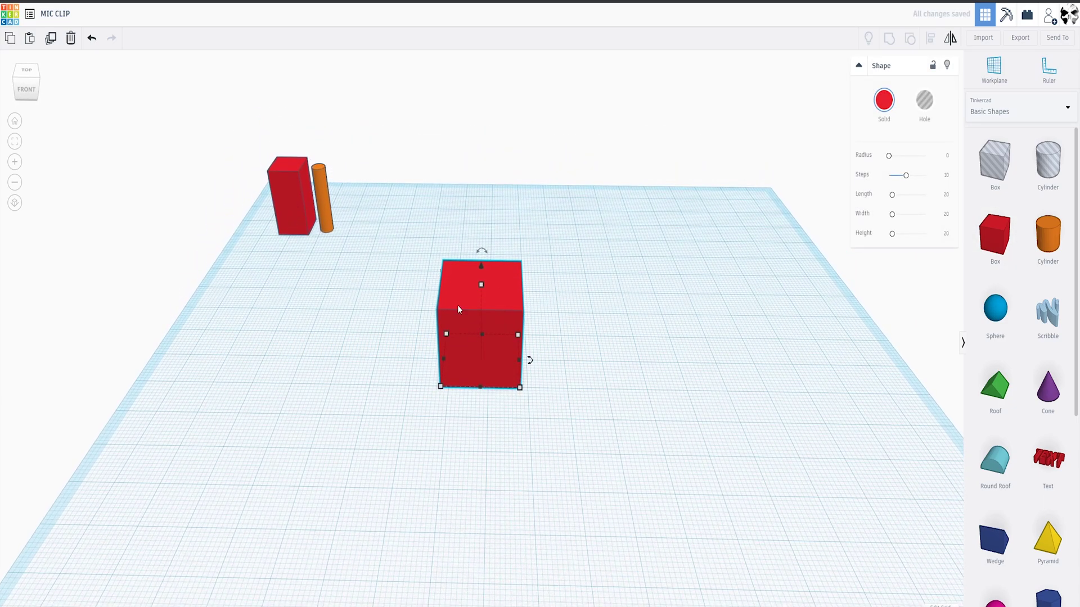
pyautogui.click(299, 224)
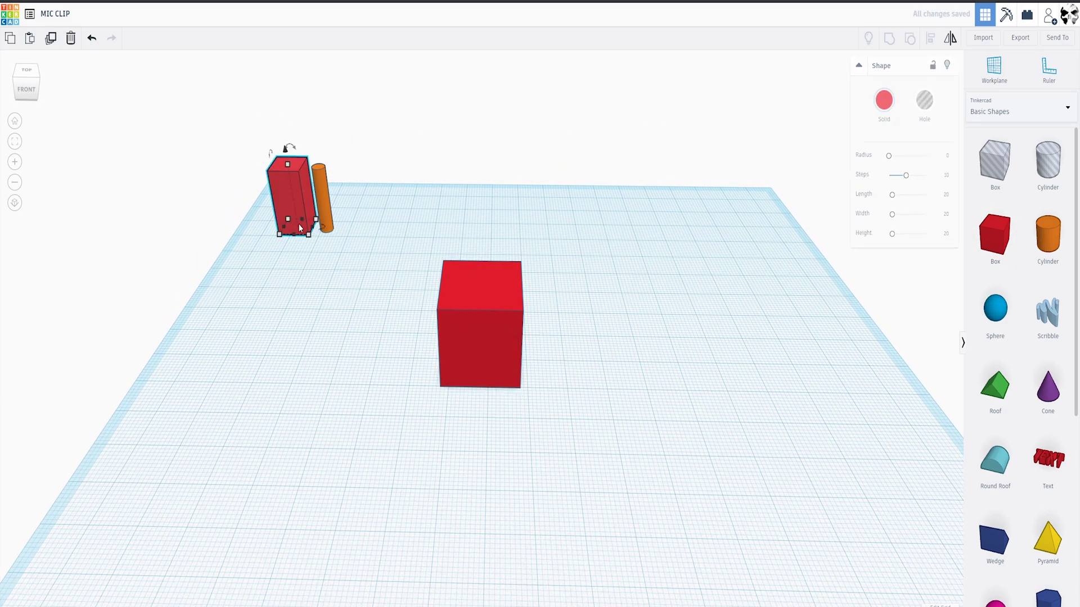
pyautogui.moveTo(292, 204); pyautogui.dragTo(323, 320)
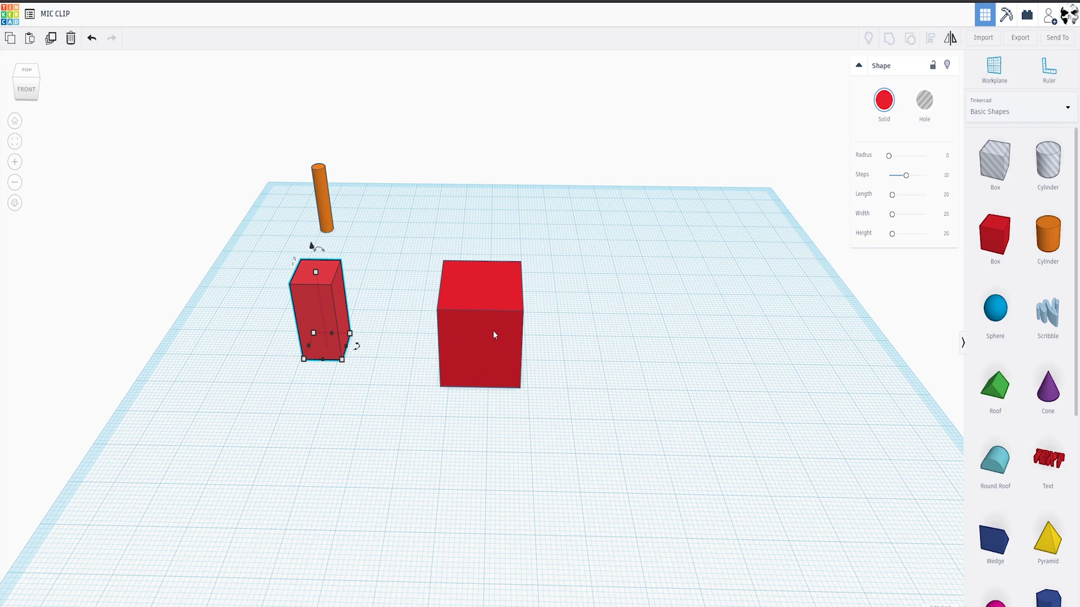
# - Duplicate the narrow box, park one copy back beside the cylinder, and move the other closer to the large box
pyautogui.scroll(3, 546, 375)
pyautogui.moveTo(549, 371); pyautogui.dragTo(554, 440, button='right')
pyautogui.moveTo(332, 455); pyautogui.dragTo(506, 404, button='right')
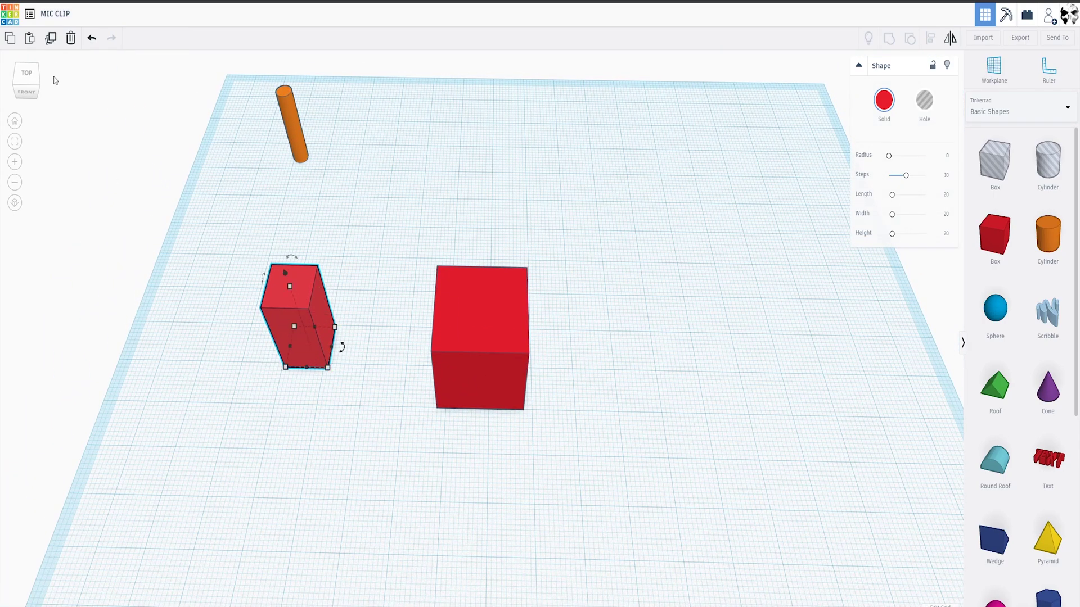
pyautogui.click(50, 37)
pyautogui.moveTo(293, 339); pyautogui.dragTo(208, 146)
pyautogui.click(307, 343)
pyautogui.moveTo(307, 343); pyautogui.dragTo(357, 376)
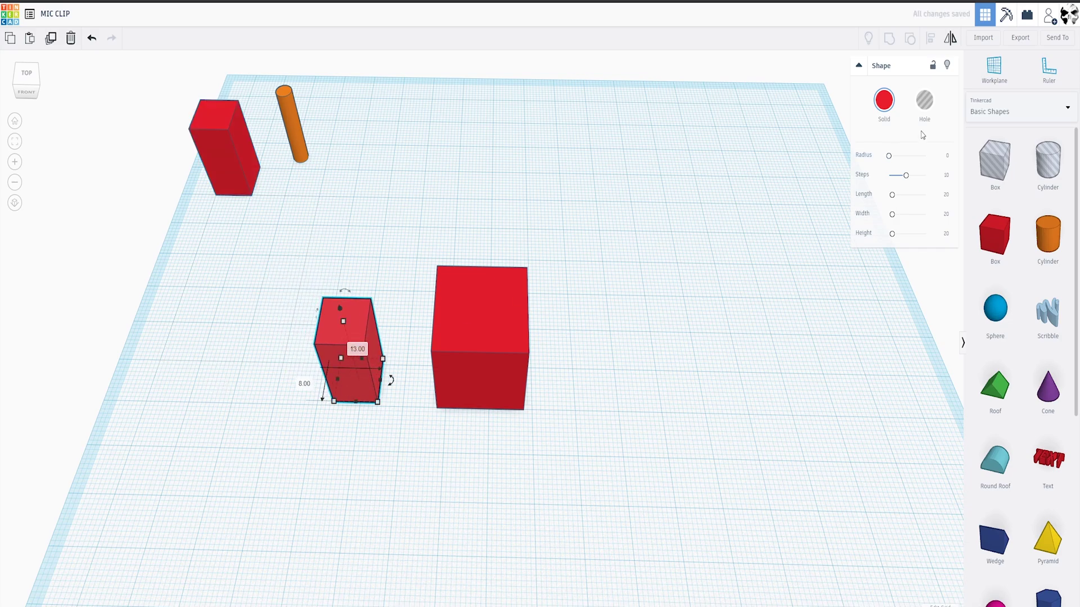
# - Turn the narrow box beside the large box into a hole and set its base to 10.4 by 10.7 mm
pyautogui.click(924, 101)
pyautogui.scroll(3, 382, 464)
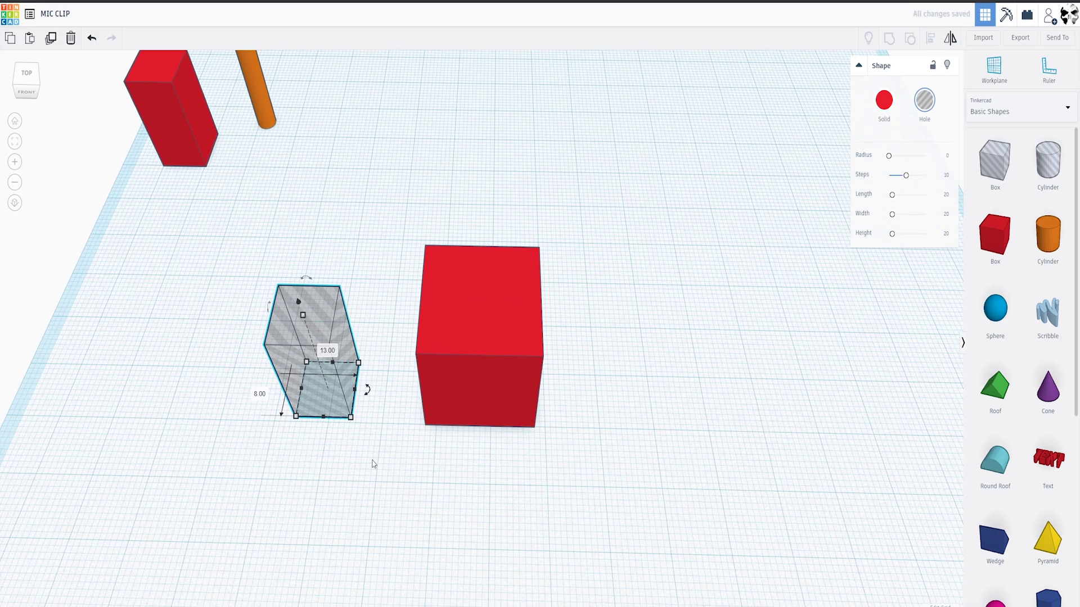
pyautogui.scroll(5, 382, 463)
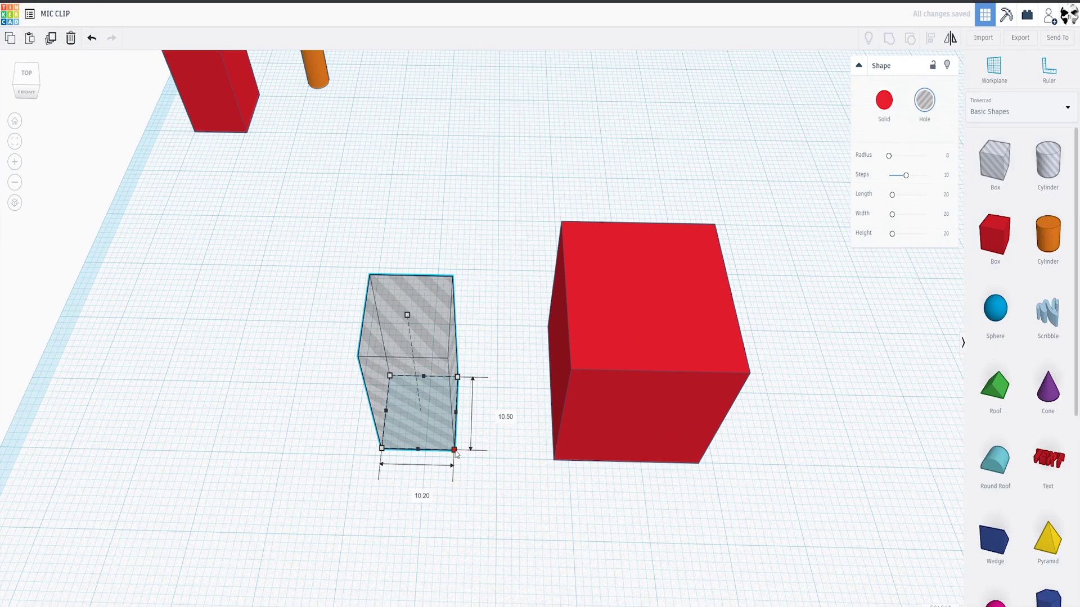
pyautogui.click(418, 492)
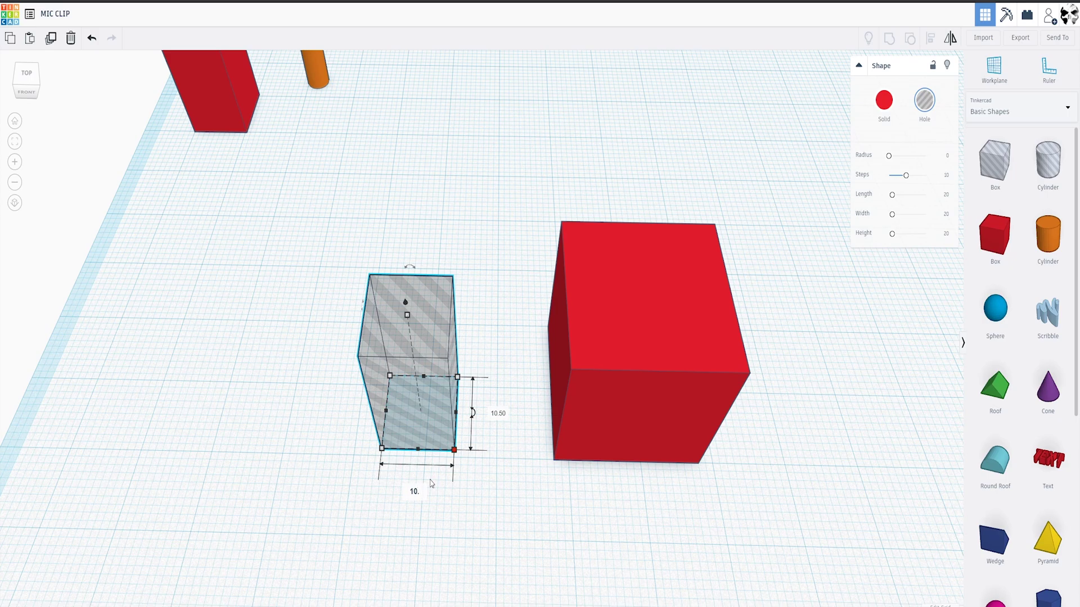
pyautogui.write('4')
pyautogui.press('Return')
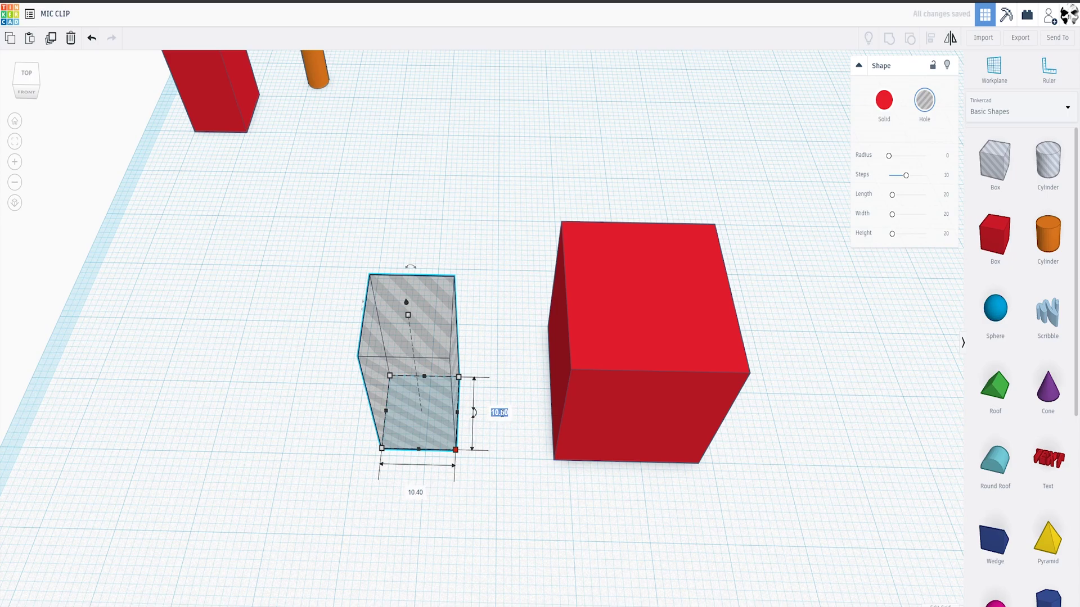
pyautogui.click(502, 414)
pyautogui.write('10.7')
pyautogui.press('Return')
# - Move the large box closer to the hole box
pyautogui.moveTo(539, 495); pyautogui.dragTo(587, 485, button='right')
pyautogui.moveTo(607, 323); pyautogui.dragTo(551, 368)
pyautogui.click(445, 371)
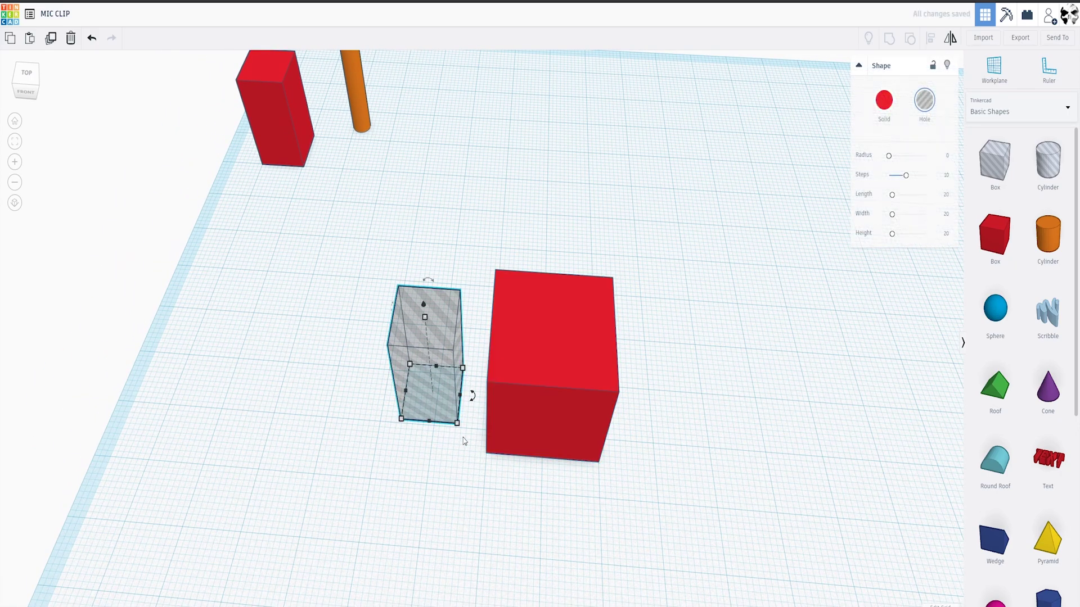
pyautogui.scroll(2, 439, 382)
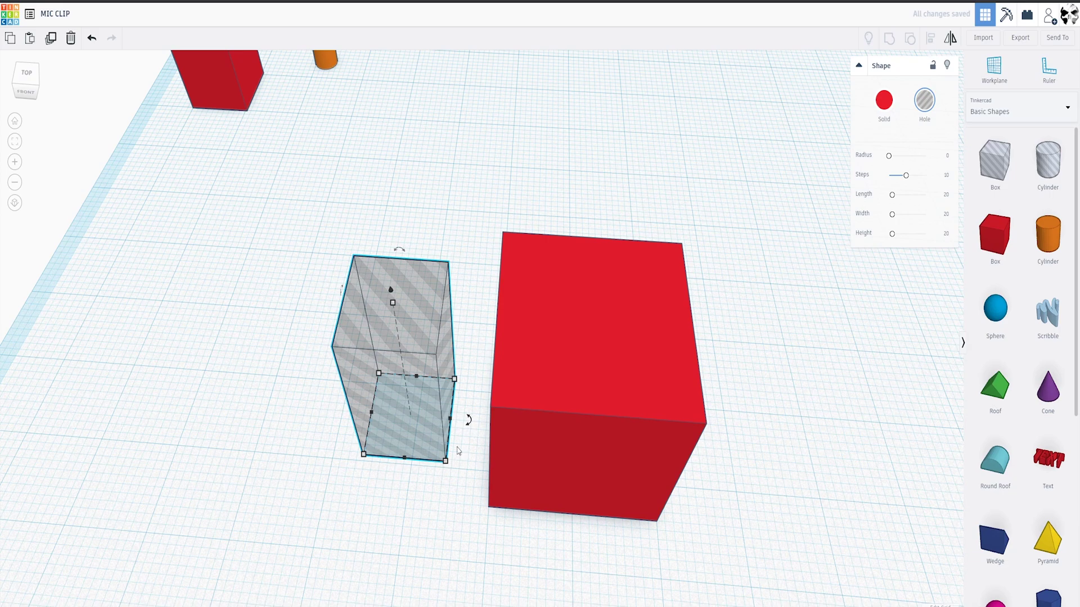
pyautogui.moveTo(422, 400); pyautogui.dragTo(549, 402)
pyautogui.hotkey('ctrl', 'z')
# - Set the large box's width to 12.4 mm and reduce its depth
pyautogui.click(529, 491)
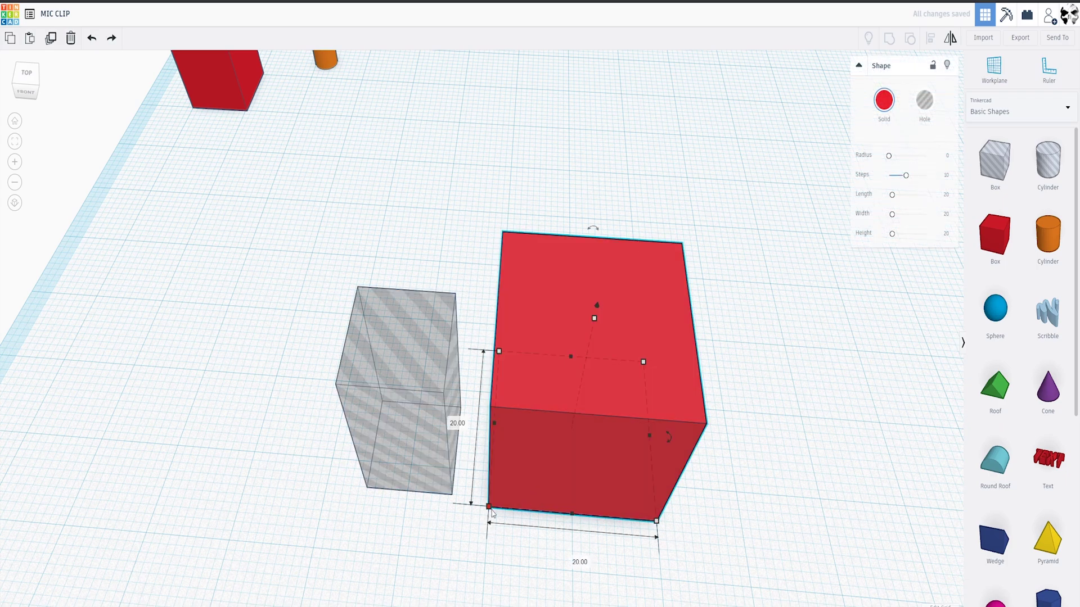
pyautogui.click(571, 559)
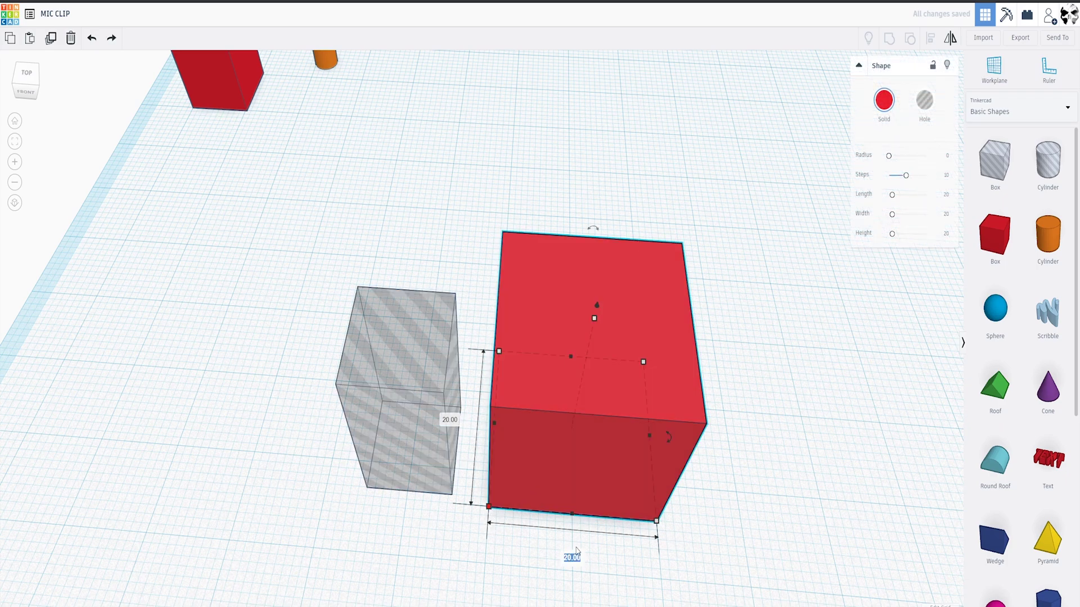
pyautogui.write('12')
pyautogui.click(456, 447)
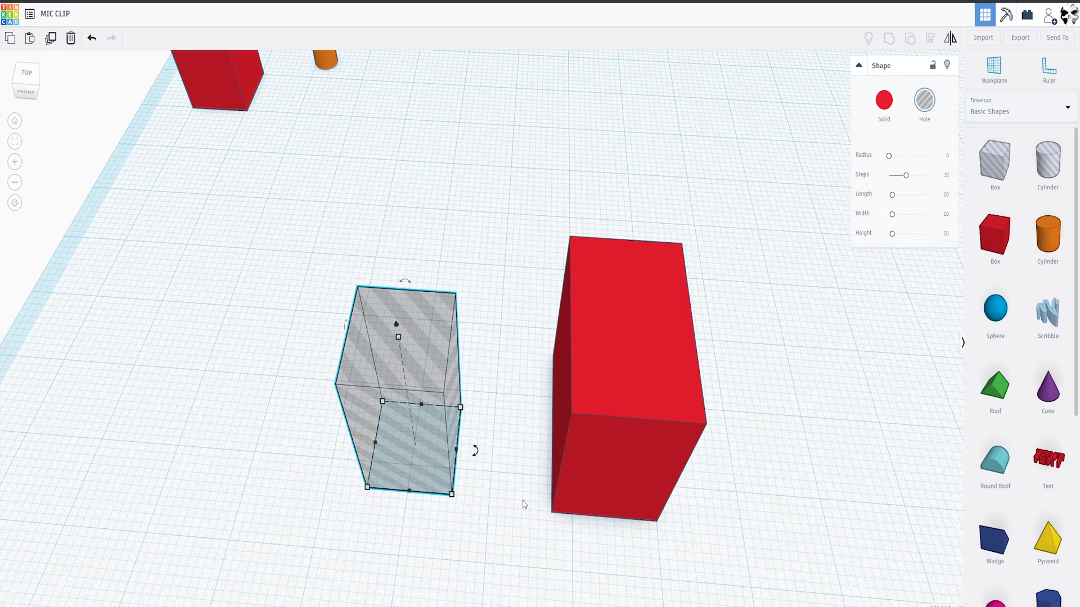
pyautogui.click(565, 444)
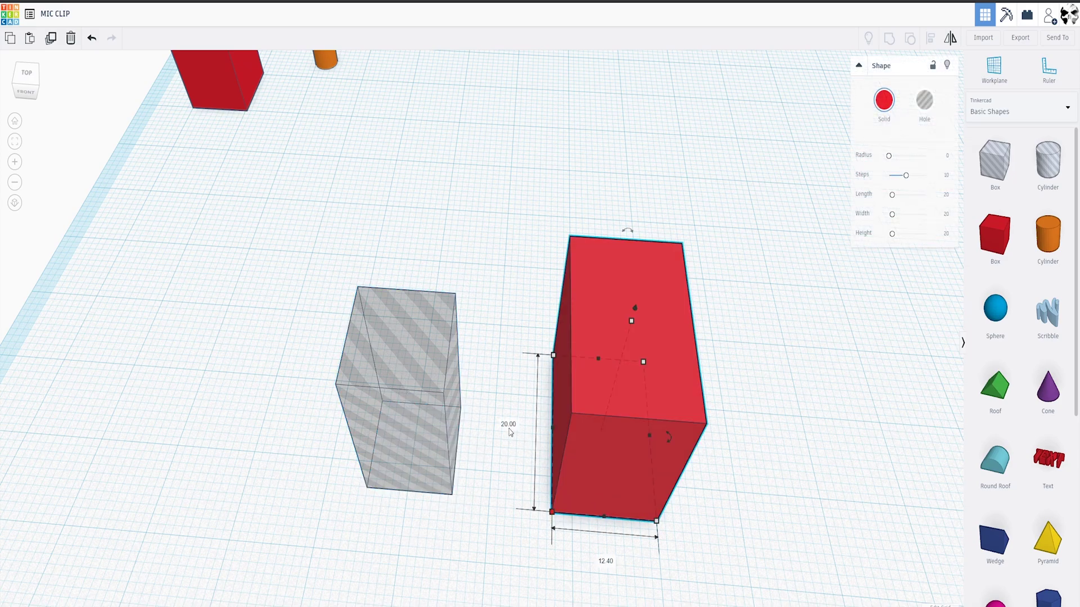
pyautogui.click(508, 425)
pyautogui.press('Return')
# - Bring the large box beside the hole box, make the hole taller, and slide the hole into the large box
pyautogui.moveTo(575, 301); pyautogui.dragTo(581, 332)
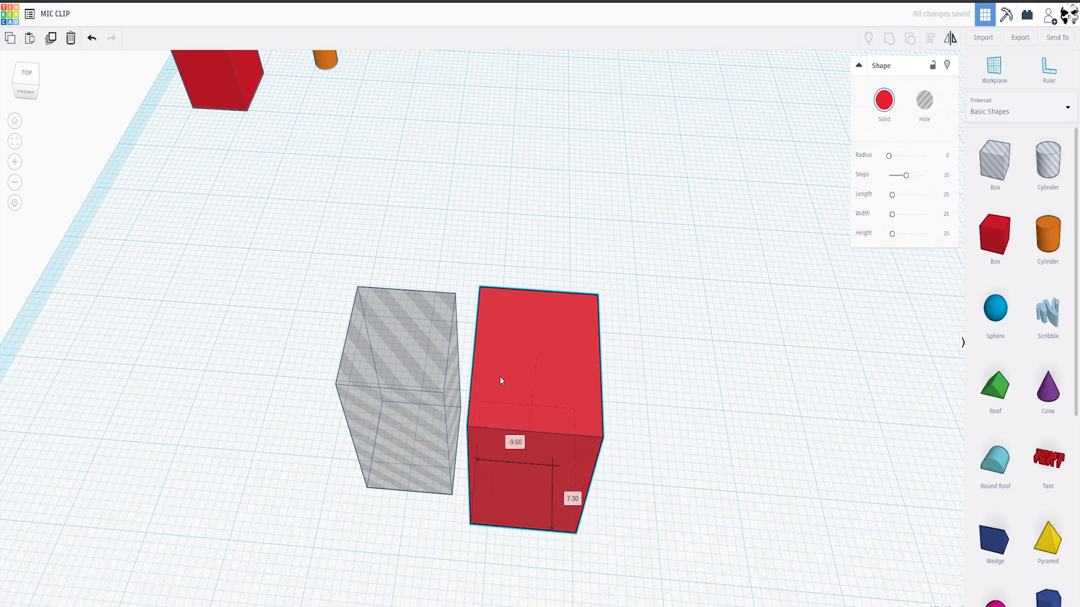
pyautogui.moveTo(501, 380); pyautogui.dragTo(494, 370)
pyautogui.click(408, 353)
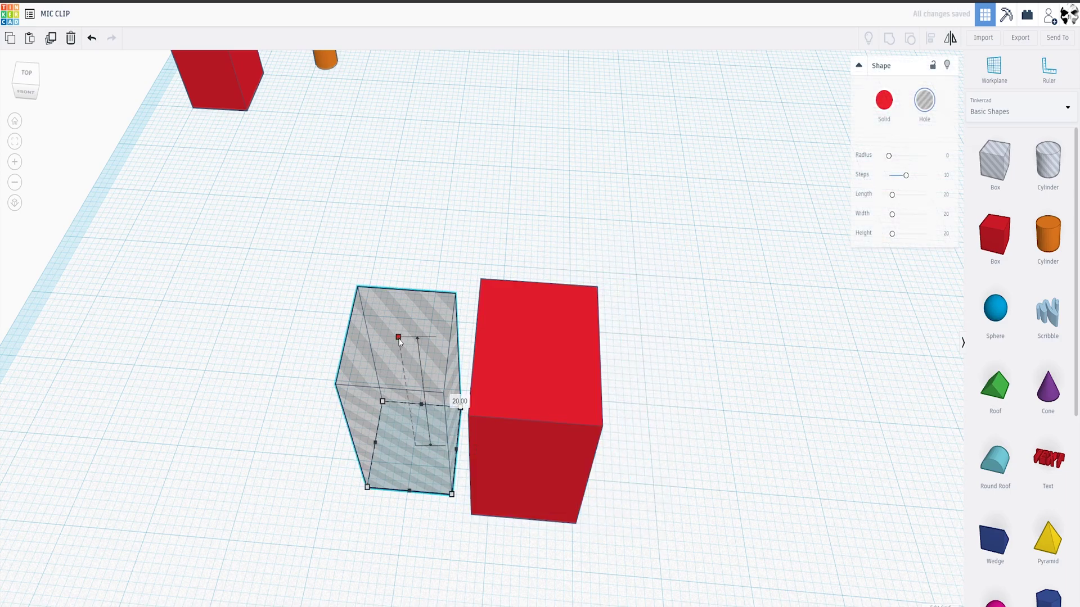
pyautogui.moveTo(398, 338); pyautogui.dragTo(535, 340)
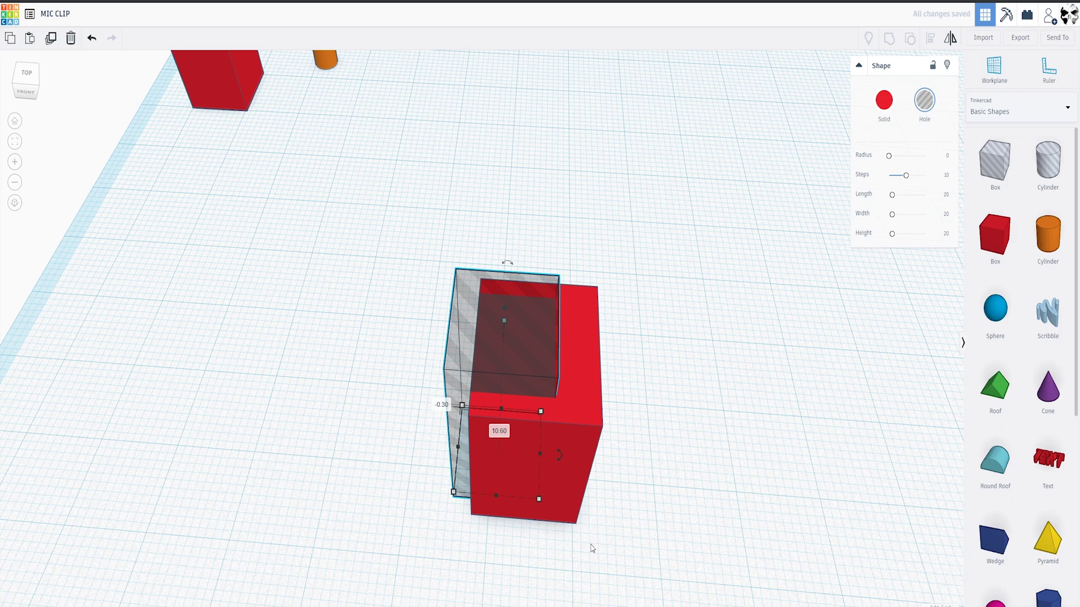
# - Align the hole and the large box so their left sides are flush and they are centred front to back
pyautogui.moveTo(423, 442); pyautogui.dragTo(400, 440)
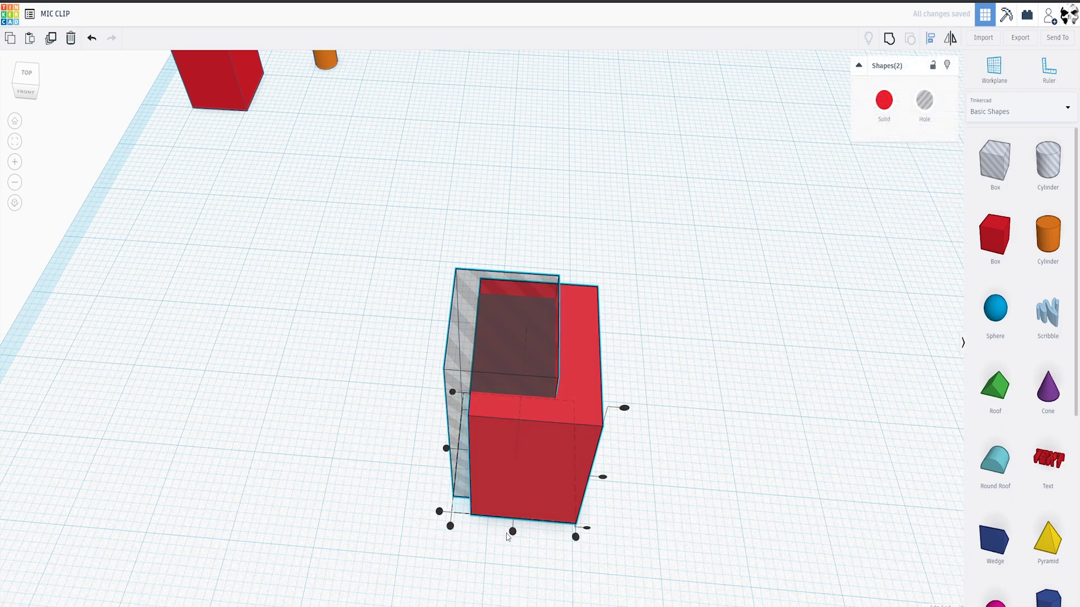
pyautogui.moveTo(446, 450); pyautogui.dragTo(508, 512, button='right')
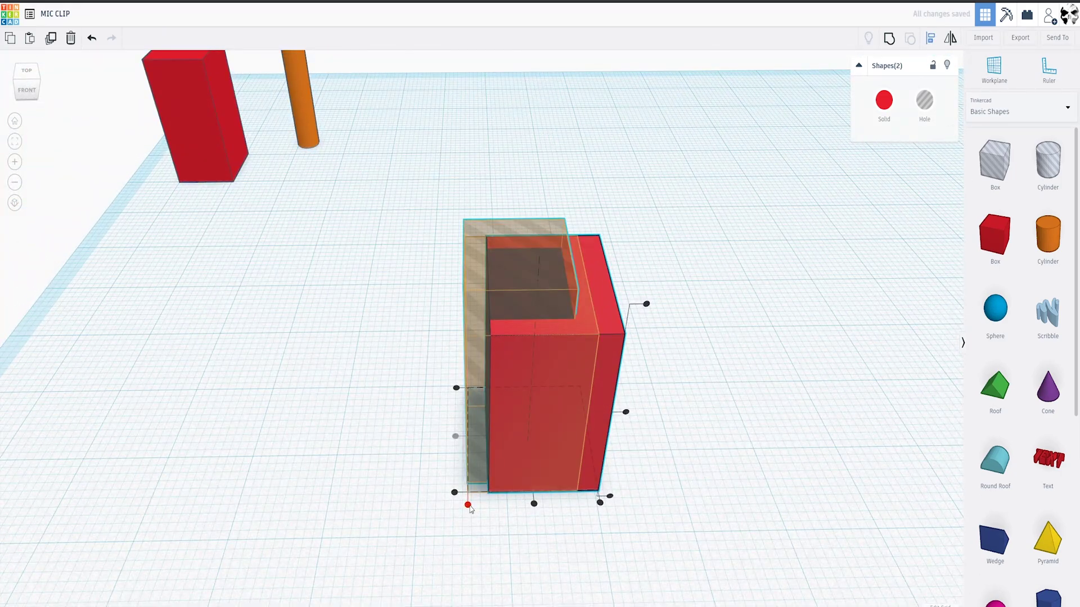
pyautogui.click(468, 505)
pyautogui.click(403, 476)
pyautogui.moveTo(403, 475); pyautogui.dragTo(684, 371, button='right')
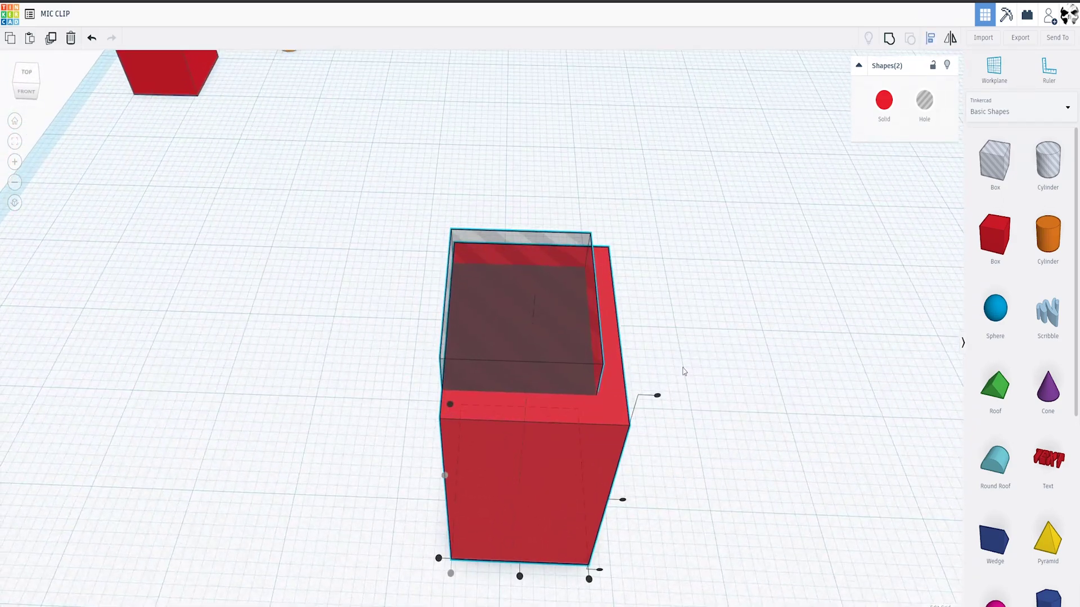
# - Group the hole with the large box to cut a C-shaped channel open on one side
pyautogui.click(889, 39)
pyautogui.moveTo(604, 367); pyautogui.dragTo(545, 472, button='right')
pyautogui.moveTo(623, 490); pyautogui.dragTo(614, 393, button='middle')
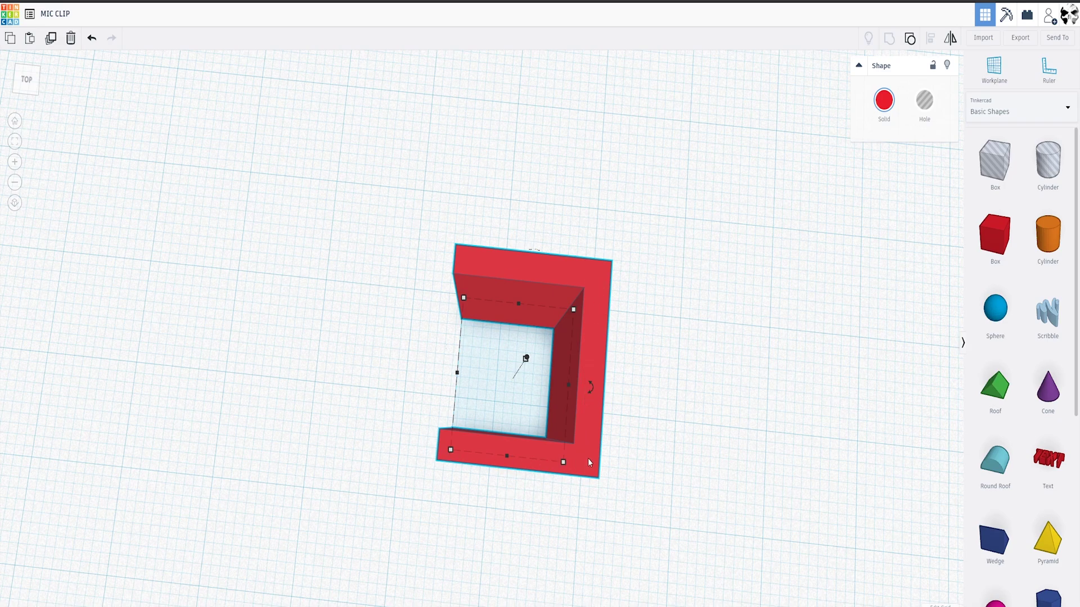
pyautogui.click(537, 544)
pyautogui.moveTo(537, 545); pyautogui.dragTo(496, 503, button='right')
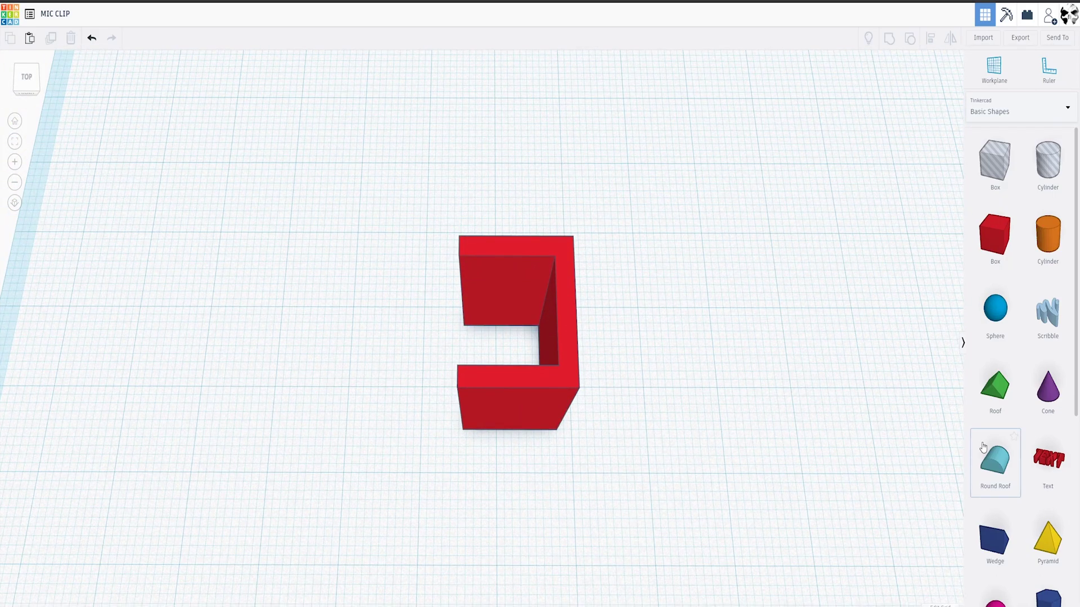
# - Place a round roof shape in front of the channel's open side and rotate it 90° to stand upright
pyautogui.scroll(2, 527, 422)
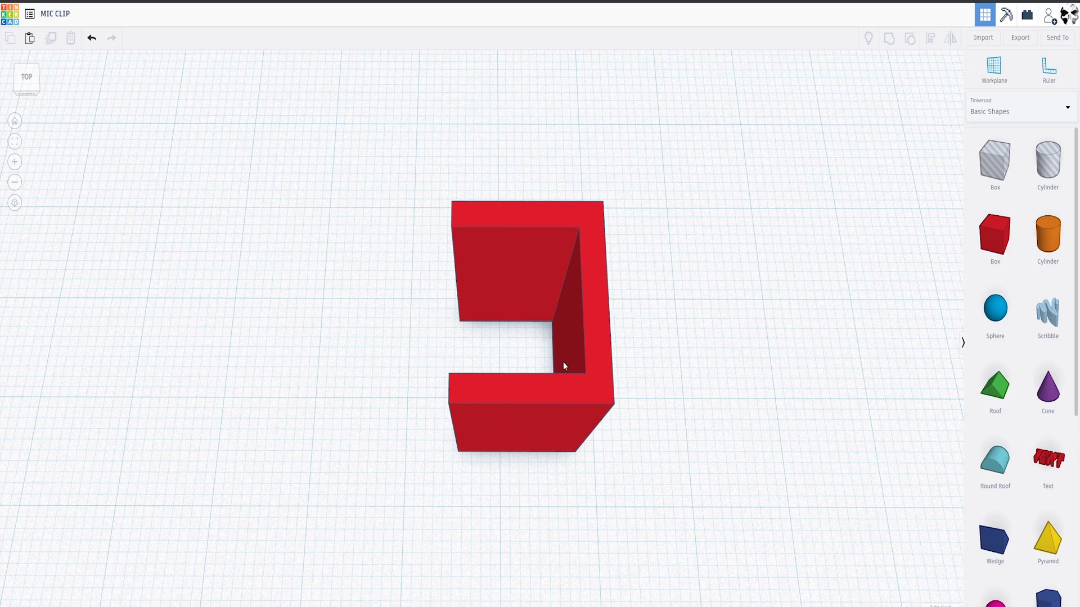
pyautogui.moveTo(921, 353); pyautogui.dragTo(583, 451, button='right')
pyautogui.scroll(-2, 583, 450)
pyautogui.moveTo(999, 459); pyautogui.dragTo(528, 485)
pyautogui.moveTo(528, 485); pyautogui.dragTo(545, 348, button='right')
pyautogui.moveTo(527, 296); pyautogui.dragTo(603, 361)
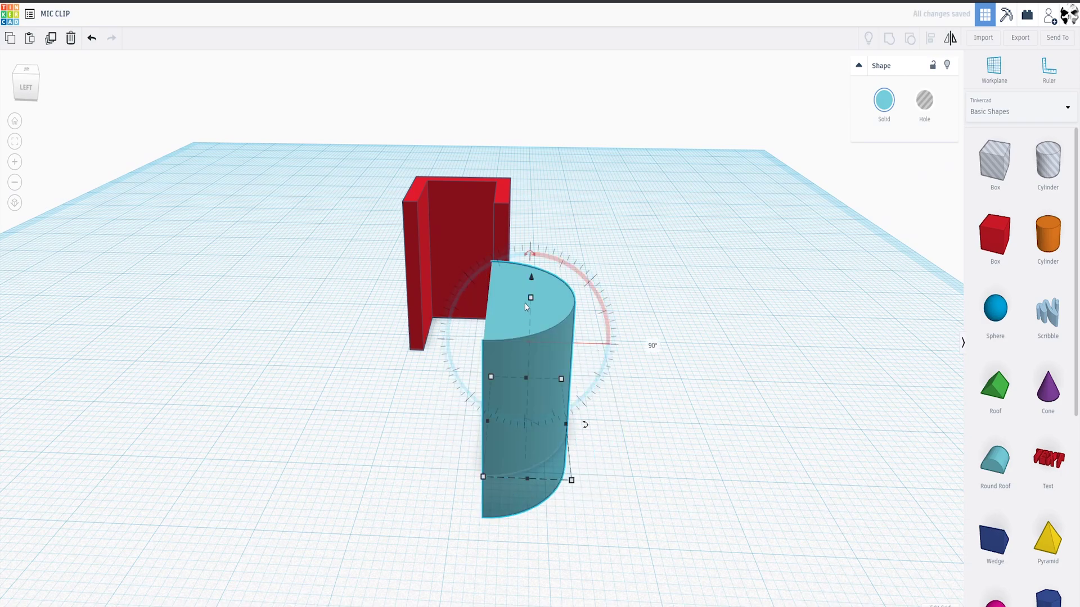
# - Raise the upright round roof so that it rests on the workplane, and keep it selected
pyautogui.moveTo(532, 279); pyautogui.dragTo(536, 228)
pyautogui.click(677, 402)
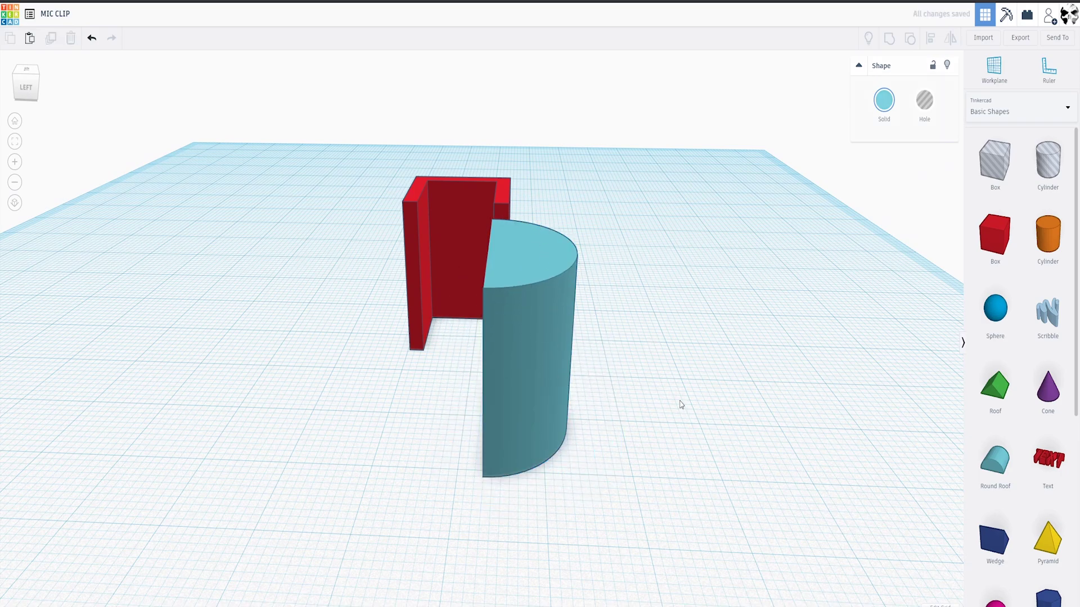
pyautogui.moveTo(677, 403); pyautogui.dragTo(531, 475, button='right')
pyautogui.click(531, 476)
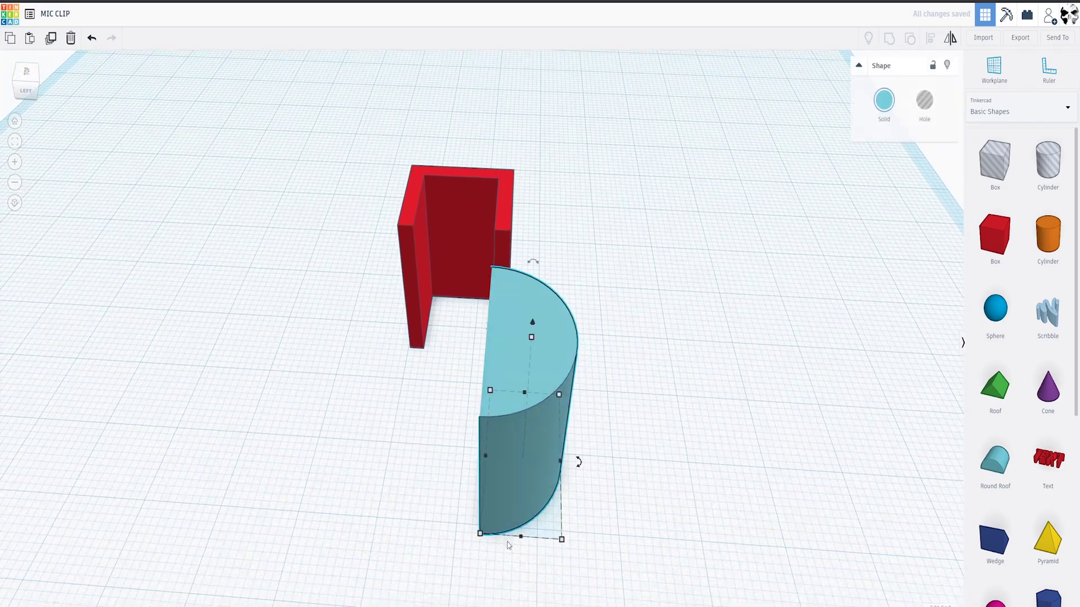
# - Scale the half-round body down to 16 by 8 mm and move it to the end of the channel's left arm
pyautogui.moveTo(562, 540); pyautogui.dragTo(545, 505)
pyautogui.moveTo(590, 486); pyautogui.dragTo(580, 532, button='right')
pyautogui.moveTo(523, 469); pyautogui.dragTo(430, 394)
pyautogui.moveTo(441, 456); pyautogui.dragTo(436, 494, button='right')
pyautogui.scroll(3, 440, 526)
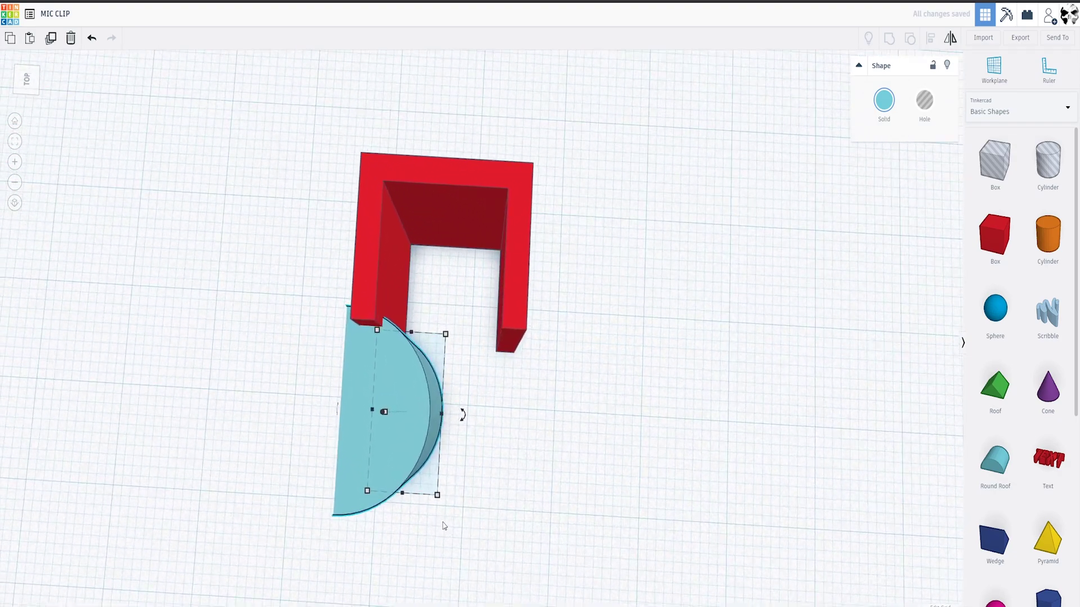
# - Shrink the half-round body further and position it so that its curved side overlaps the end of the left arm
pyautogui.moveTo(441, 528); pyautogui.dragTo(513, 530, button='middle')
pyautogui.scroll(3, 568, 546)
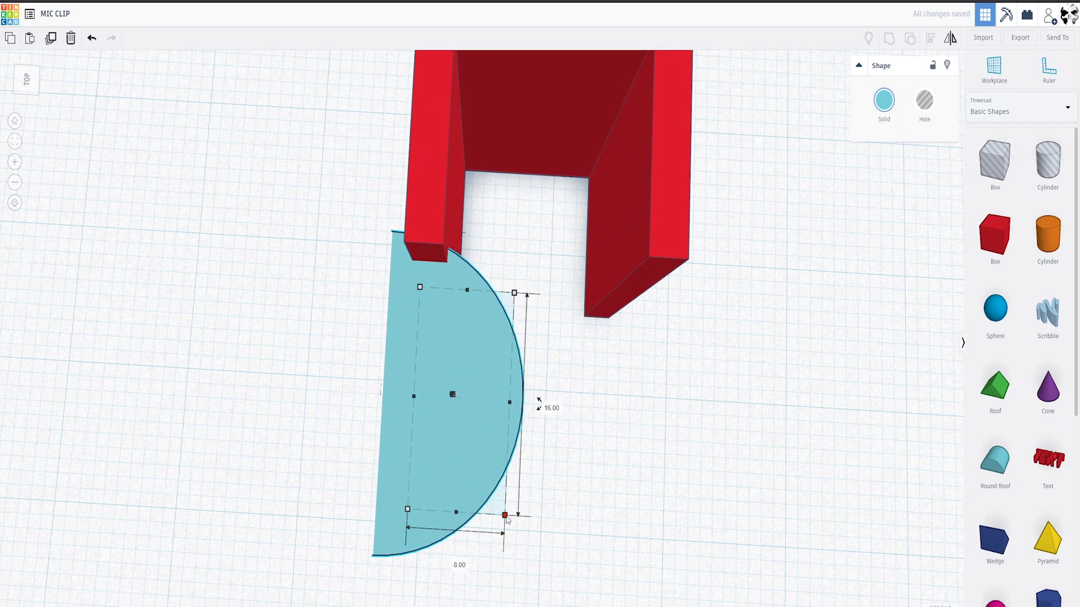
pyautogui.moveTo(506, 518); pyautogui.dragTo(483, 457)
pyautogui.moveTo(458, 470); pyautogui.dragTo(482, 458, button='right')
pyautogui.moveTo(443, 413); pyautogui.dragTo(427, 337, button='right')
pyautogui.moveTo(441, 284); pyautogui.dragTo(475, 349, button='right')
pyautogui.moveTo(475, 433); pyautogui.dragTo(527, 455, button='middle')
pyautogui.moveTo(513, 404); pyautogui.dragTo(504, 415)
pyautogui.moveTo(605, 497); pyautogui.dragTo(584, 478, button='right')
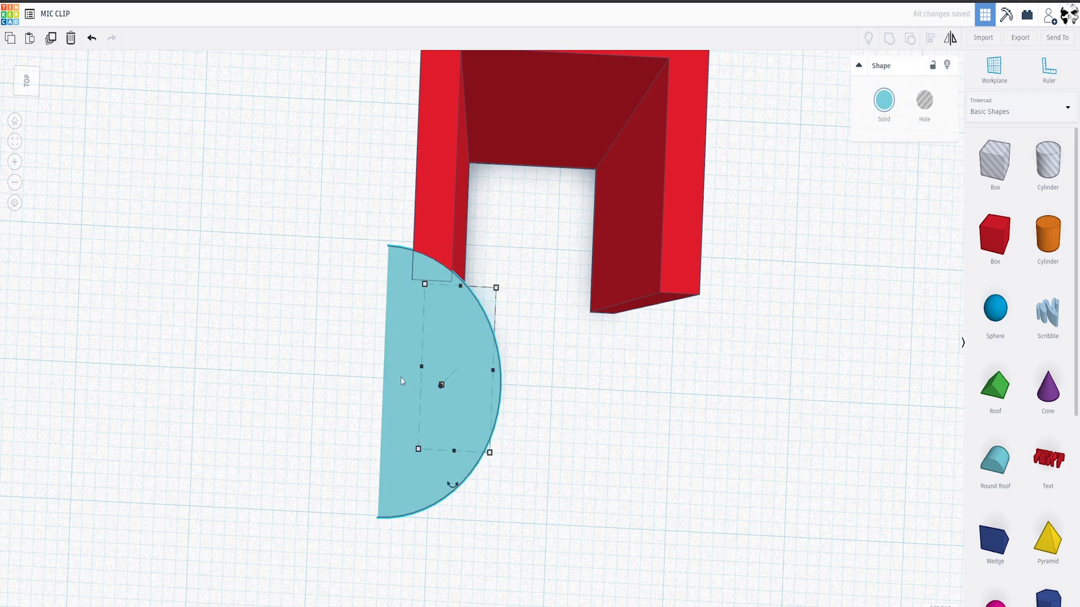
# - Duplicate the half-round body to its left, turn the copy into a hole and scale it down proportionally
pyautogui.keyDown('alt'); pyautogui.moveTo(400, 381); pyautogui.dragTo(340, 376); pyautogui.keyUp('alt')
pyautogui.click(925, 100)
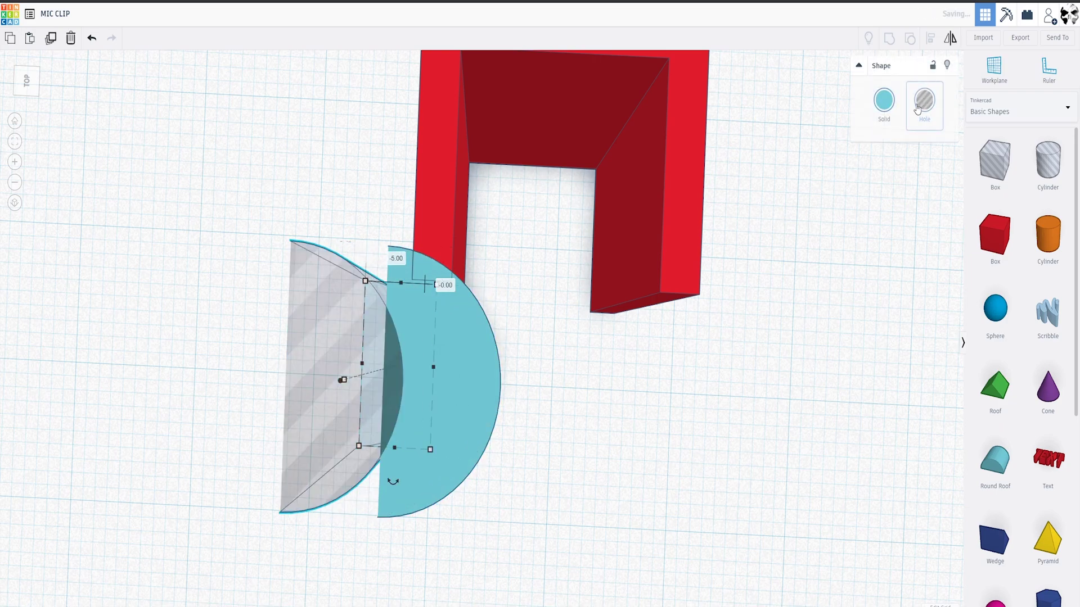
pyautogui.moveTo(639, 363); pyautogui.dragTo(683, 332, button='right')
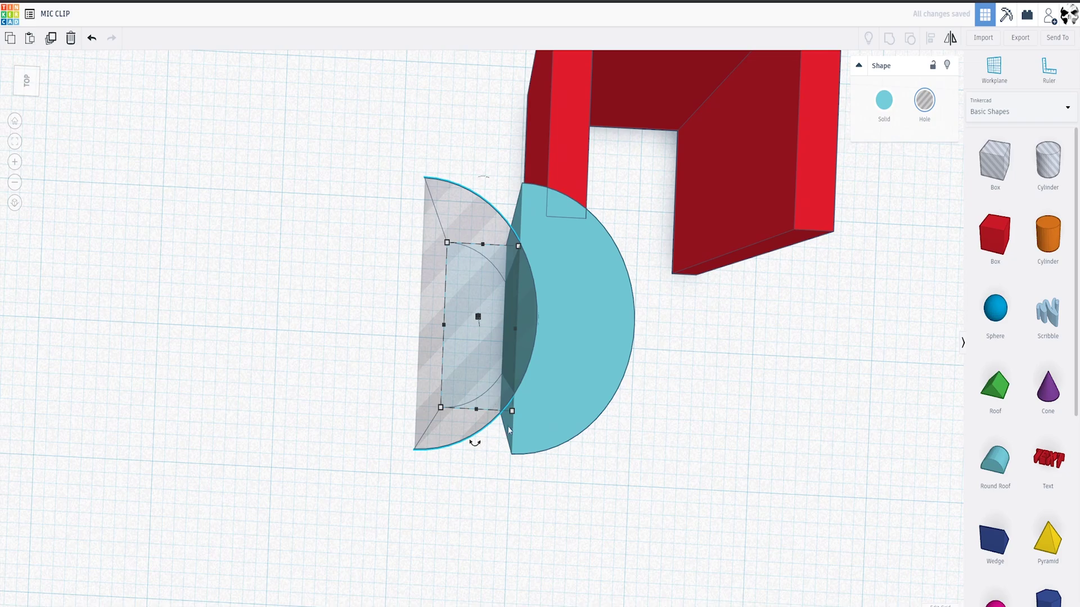
pyautogui.keyDown('shift'); pyautogui.moveTo(512, 413); pyautogui.dragTo(503, 384); pyautogui.keyUp('shift')
# - Stretch the half-round hole upward and slide it into the solid half-round body, leaving a curved wall around it
pyautogui.moveTo(482, 315); pyautogui.dragTo(474, 257, button='right')
pyautogui.moveTo(471, 203); pyautogui.dragTo(470, 123)
pyautogui.moveTo(471, 245); pyautogui.dragTo(466, 308, button='right')
pyautogui.moveTo(465, 309); pyautogui.dragTo(520, 329)
pyautogui.moveTo(520, 328); pyautogui.dragTo(508, 438, button='right')
# - Centre the half-round hole front to back on the solid body and group them to cut a curved wall
pyautogui.keyDown('shift'); pyautogui.click(478, 360); pyautogui.keyUp('shift')
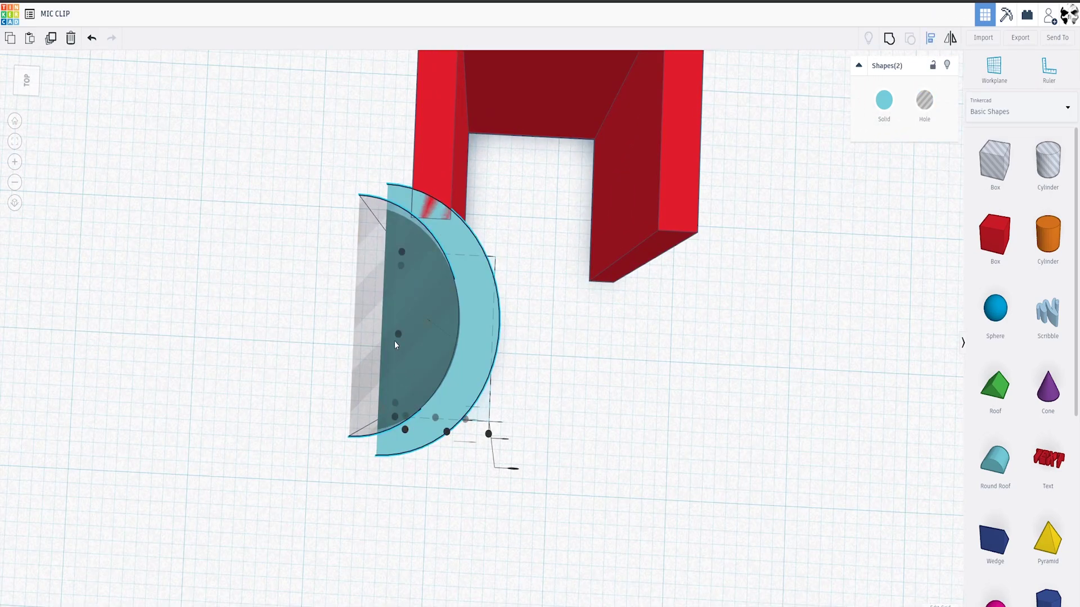
pyautogui.click(396, 333)
pyautogui.moveTo(447, 464)
pyautogui.mouseDown(button='right')
pyautogui.moveTo(449, 437)
pyautogui.moveTo(445, 463)
pyautogui.mouseUp(button='right')
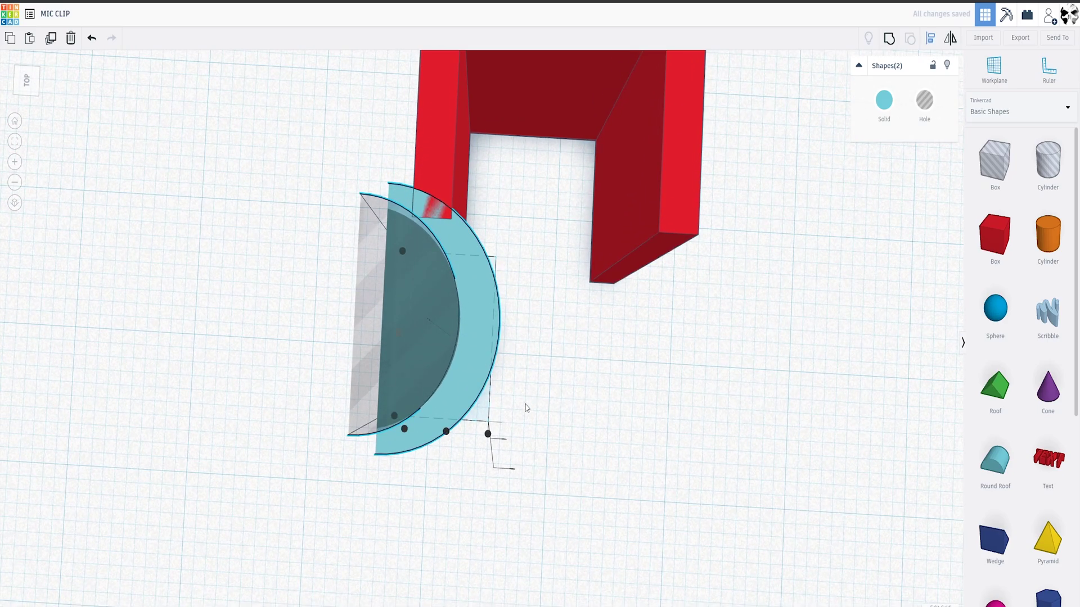
pyautogui.click(889, 38)
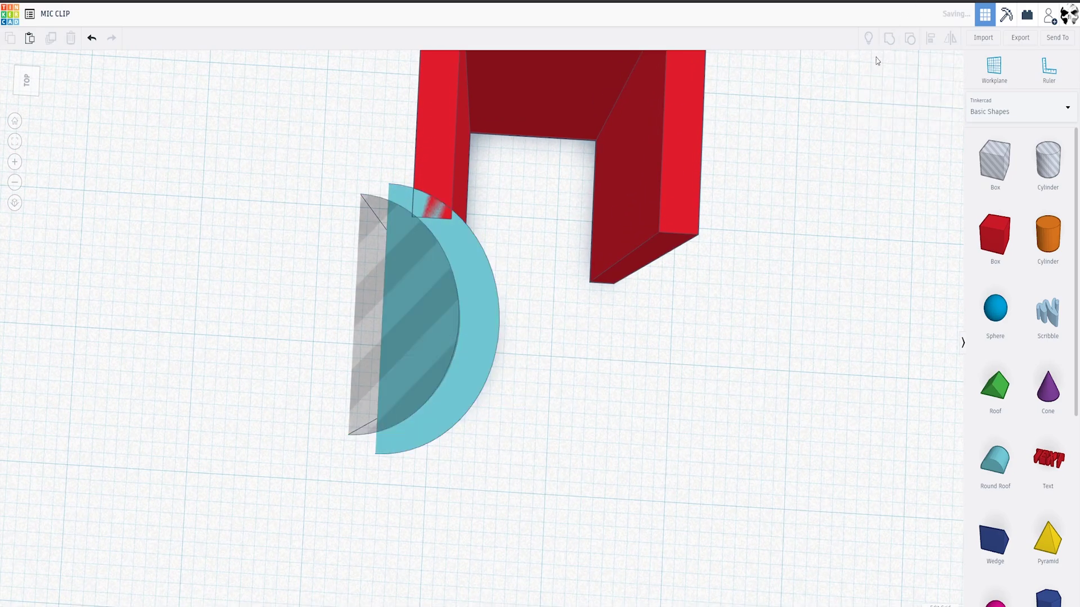
pyautogui.click(599, 371)
# - Nudge the curved piece left by one grid step and set the snap grid to 0.1 mm
pyautogui.scroll(3, 537, 414)
pyautogui.moveTo(537, 415); pyautogui.dragTo(547, 434, button='right')
pyautogui.scroll(2, 453, 330)
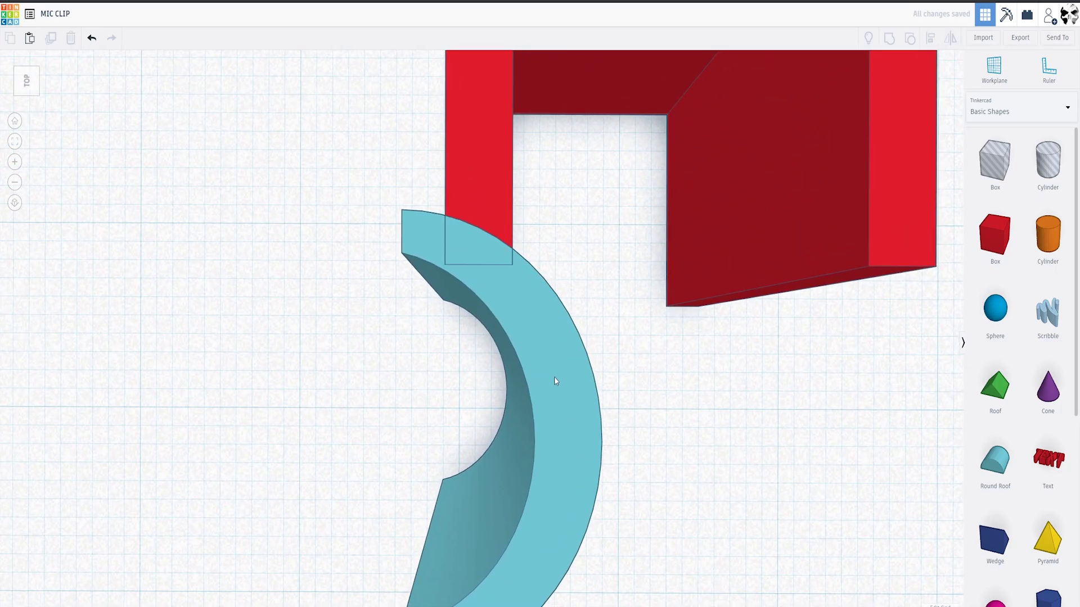
pyautogui.click(540, 374)
pyautogui.press('Left')
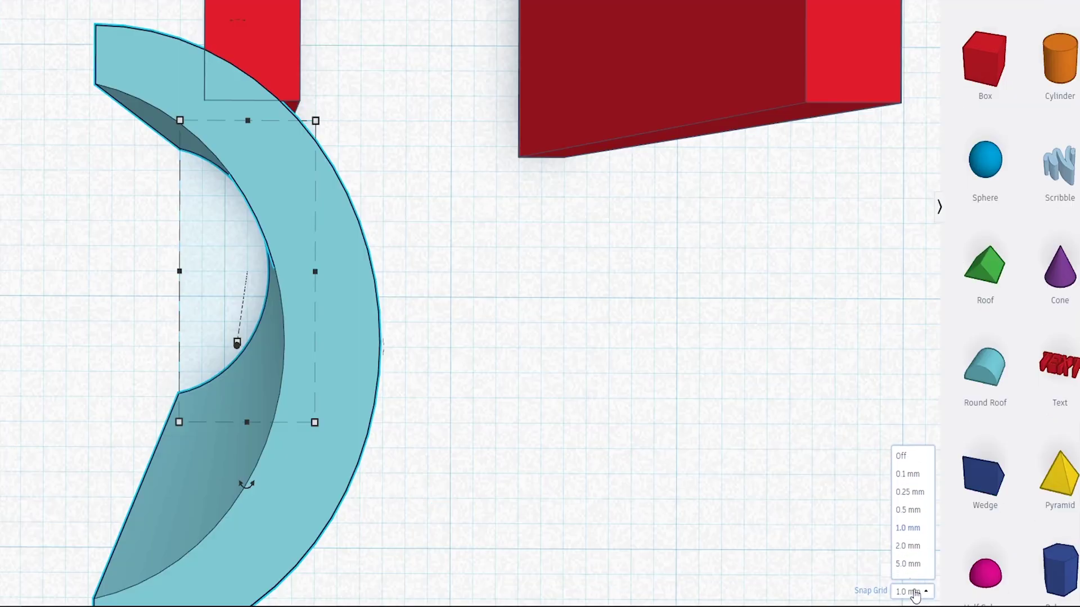
pyautogui.click(911, 475)
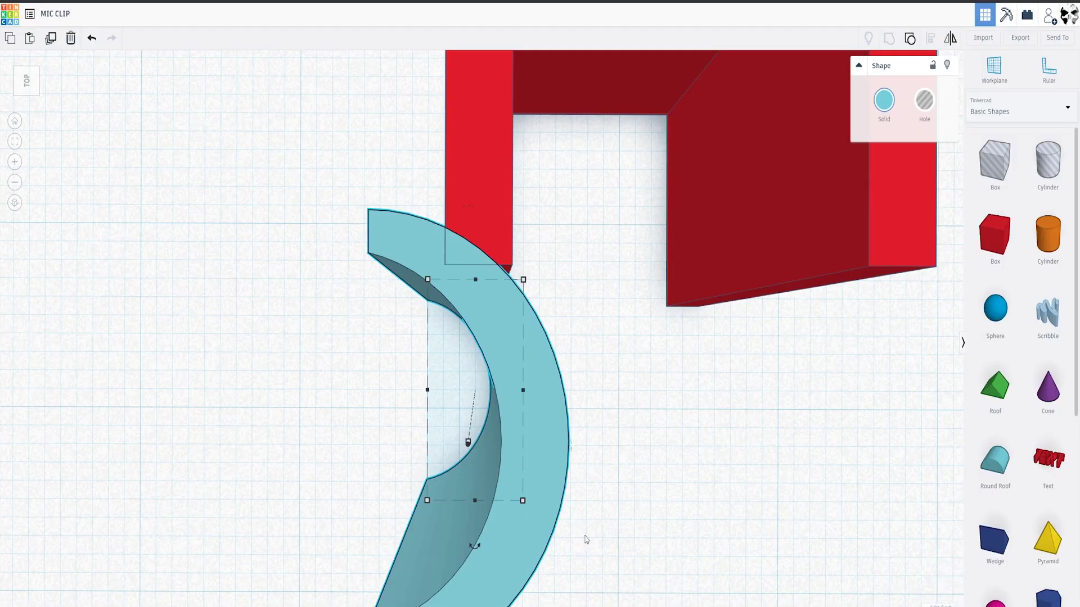
# - Fine-position the curved piece against the end of the channel's left arm
pyautogui.moveTo(419, 473); pyautogui.dragTo(391, 471, button='right')
pyautogui.moveTo(398, 373); pyautogui.dragTo(363, 373, button='middle')
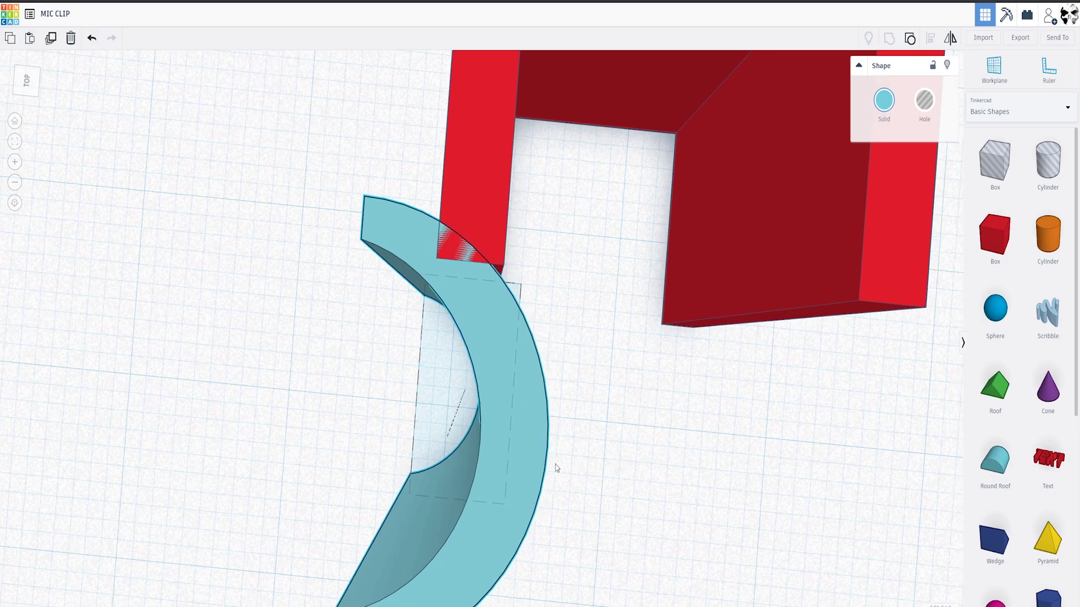
pyautogui.moveTo(555, 467); pyautogui.dragTo(518, 478, button='right')
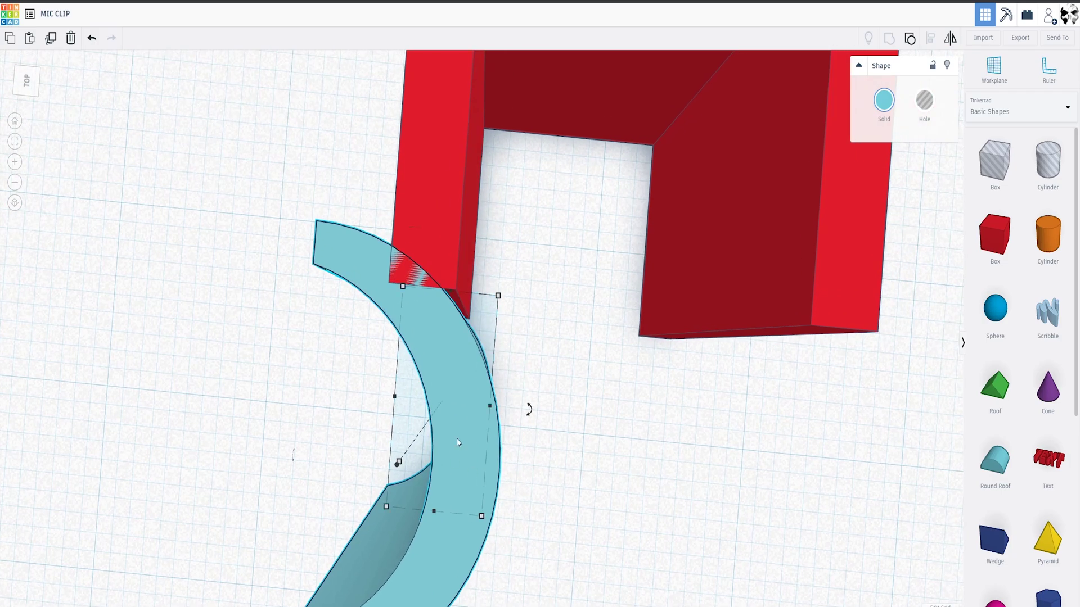
pyautogui.moveTo(459, 416); pyautogui.dragTo(470, 415)
# - Duplicate the curved piece, mirroring the copy left to right and placing it at the end of the right arm
pyautogui.scroll(-1, 546, 518)
pyautogui.scroll(-2, 547, 522)
pyautogui.moveTo(549, 520)
pyautogui.mouseDown(button='right')
pyautogui.moveTo(552, 507)
pyautogui.moveTo(543, 533)
pyautogui.mouseUp(button='right')
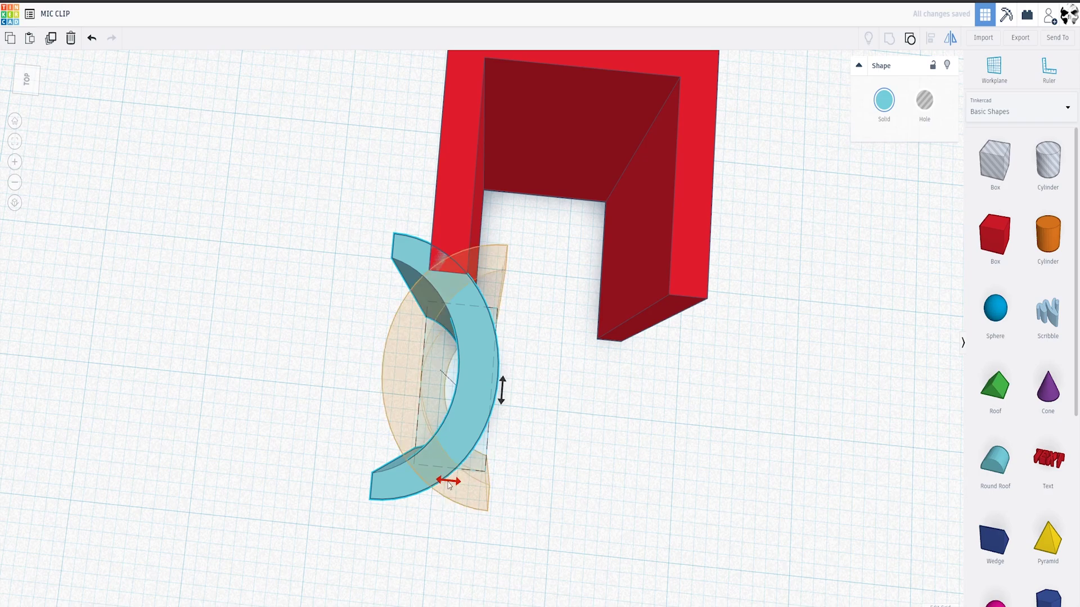
pyautogui.click(448, 482)
pyautogui.moveTo(407, 383); pyautogui.dragTo(657, 401)
# - Fine-position the mirrored curved piece so that it overlaps the end of the right arm
pyautogui.moveTo(757, 430); pyautogui.dragTo(710, 433, button='middle')
pyautogui.click(711, 433)
pyautogui.moveTo(711, 434); pyautogui.dragTo(636, 429, button='right')
pyautogui.scroll(4, 685, 481)
pyautogui.moveTo(685, 482); pyautogui.dragTo(603, 456, button='middle')
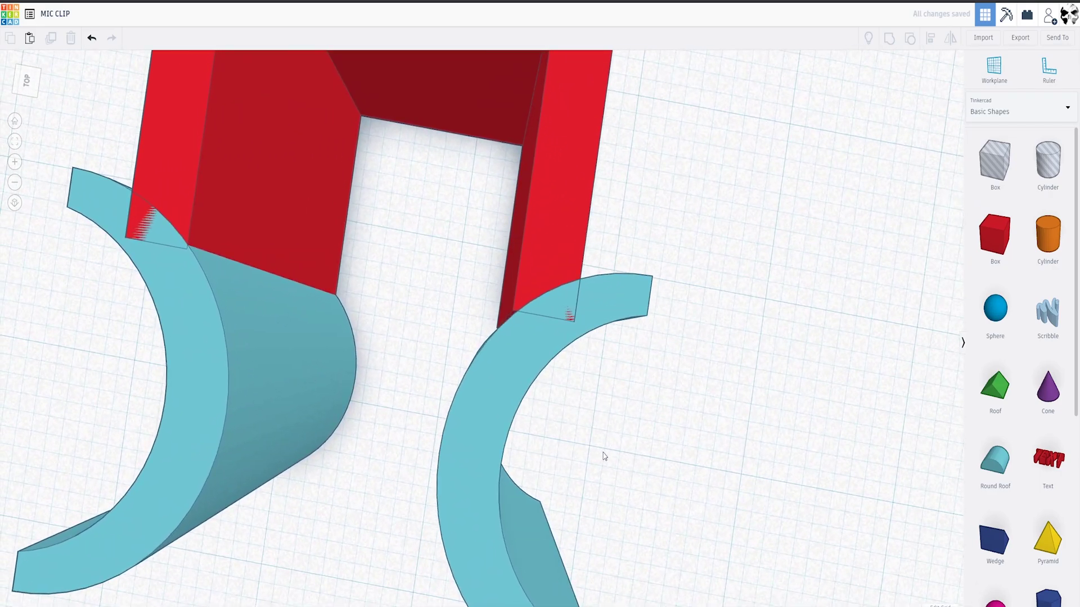
pyautogui.scroll(1, 603, 453)
pyautogui.click(508, 421)
pyautogui.moveTo(507, 419); pyautogui.dragTo(505, 405)
# - Shift the left curved piece slightly outward so that it meets the inner edge of the left arm
pyautogui.scroll(-3, 589, 490)
pyautogui.moveTo(578, 491); pyautogui.dragTo(604, 477, button='right')
pyautogui.moveTo(299, 456); pyautogui.dragTo(463, 466, button='middle')
pyautogui.click(491, 473)
pyautogui.scroll(3, 488, 478)
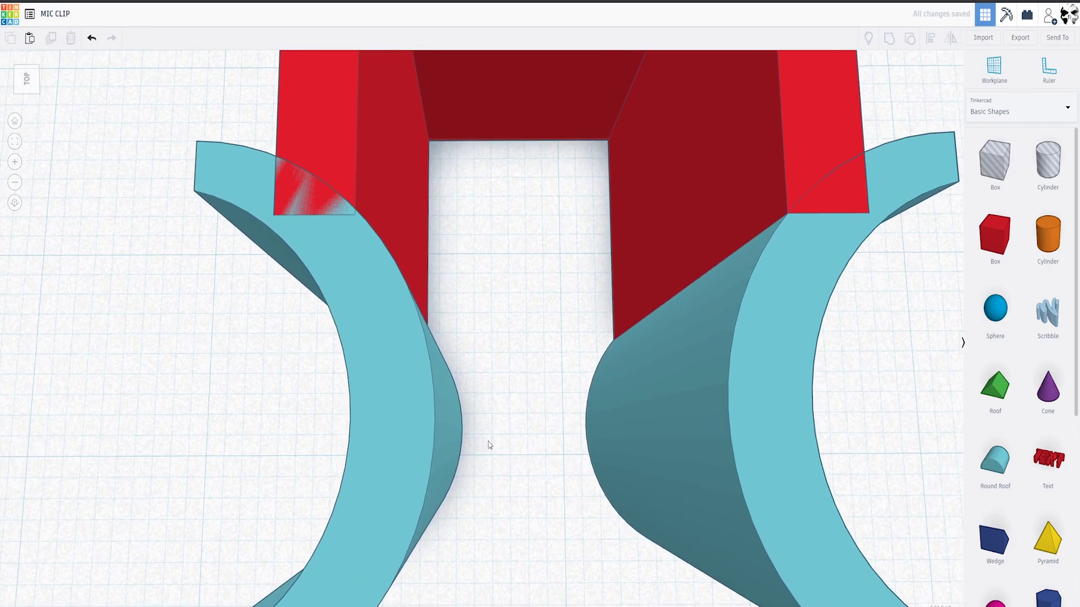
pyautogui.moveTo(491, 445); pyautogui.dragTo(460, 456, button='right')
pyautogui.moveTo(394, 432); pyautogui.dragTo(387, 433)
# - Select the channel and both curved pieces and group them into one body
pyautogui.click(524, 514)
pyautogui.scroll(-3, 533, 514)
pyautogui.moveTo(534, 514)
pyautogui.mouseDown(button='right')
pyautogui.moveTo(522, 484)
pyautogui.moveTo(532, 589)
pyautogui.moveTo(530, 491)
pyautogui.moveTo(535, 528)
pyautogui.mouseUp(button='right')
pyautogui.scroll(-3, 522, 472)
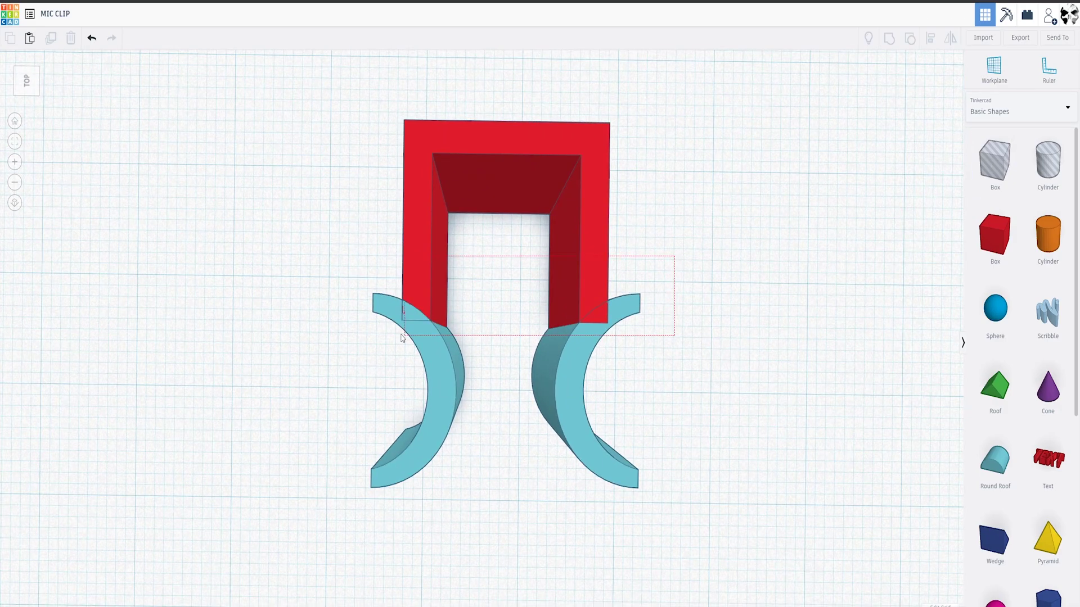
pyautogui.moveTo(366, 337); pyautogui.dragTo(364, 335)
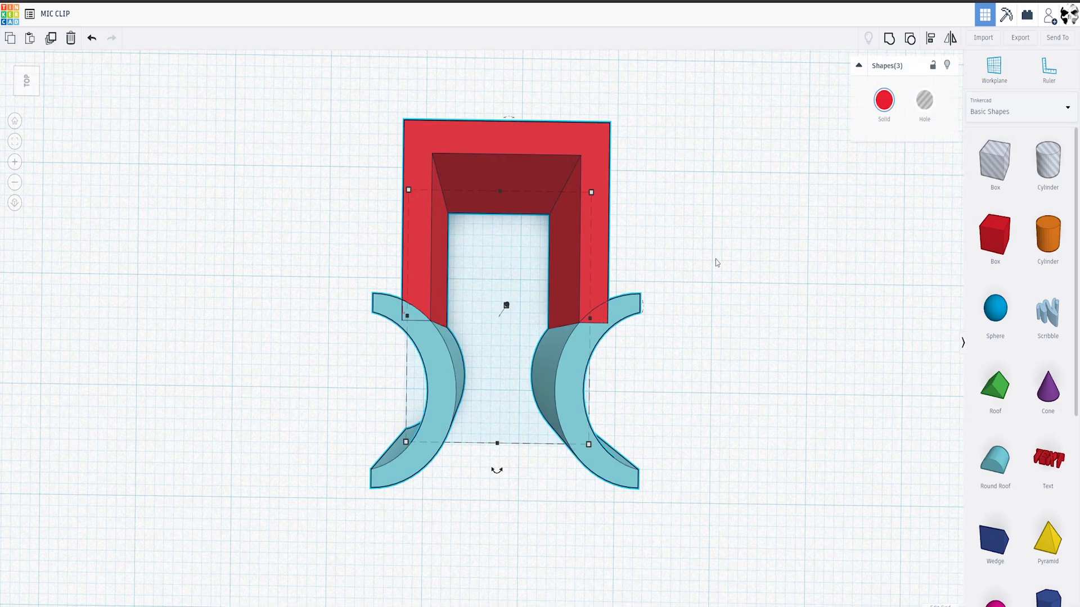
pyautogui.click(887, 42)
pyautogui.click(682, 434)
# - Place a box hole over the outer part of the clip's right curved piece
pyautogui.scroll(2, 691, 436)
pyautogui.scroll(-2, 697, 427)
pyautogui.moveTo(703, 420); pyautogui.dragTo(690, 443, button='right')
pyautogui.scroll(-2, 691, 443)
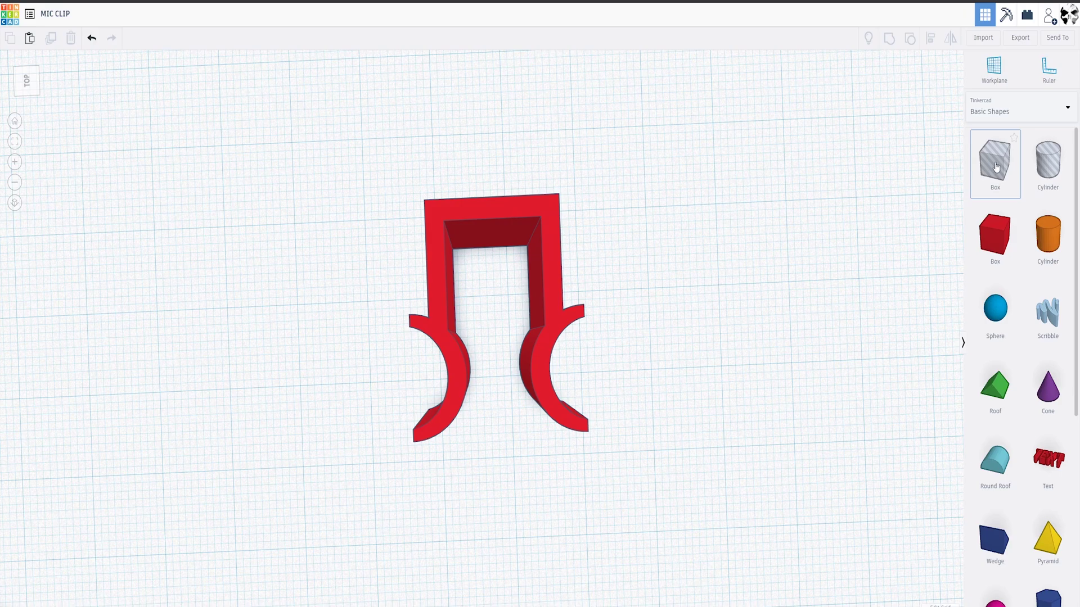
pyautogui.moveTo(996, 166); pyautogui.dragTo(618, 440)
pyautogui.moveTo(618, 440)
pyautogui.mouseDown(button='right')
pyautogui.moveTo(574, 441)
pyautogui.moveTo(601, 432)
pyautogui.mouseUp(button='right')
pyautogui.scroll(3, 603, 434)
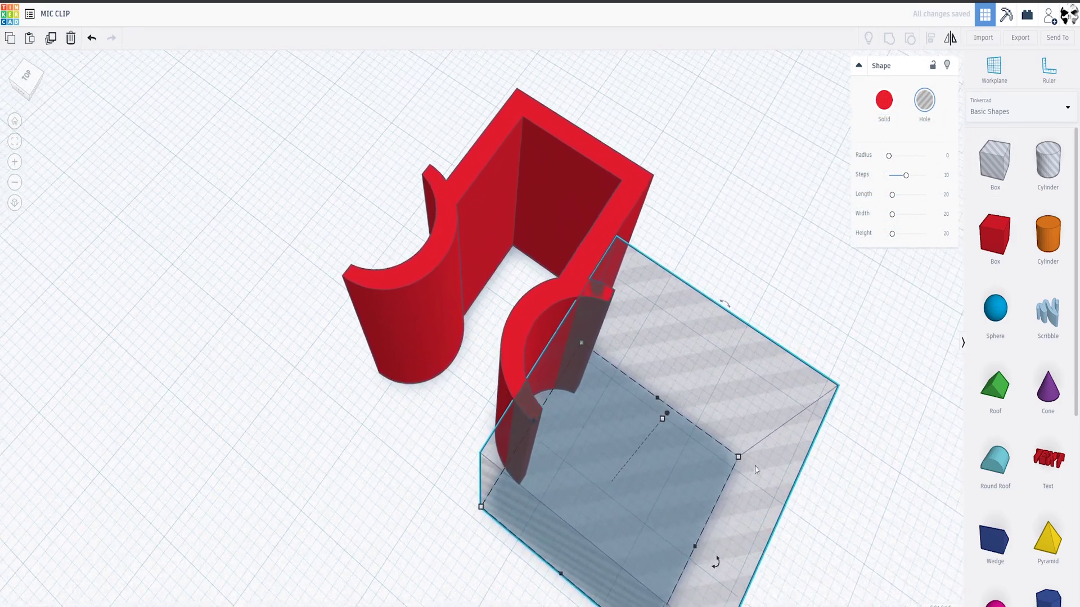
# - Resize the box hole and set it flush with the right arm's outer face, covering the protruding tips of the curve
pyautogui.moveTo(737, 456); pyautogui.dragTo(738, 345)
pyautogui.moveTo(462, 386); pyautogui.dragTo(548, 421, button='right')
pyautogui.scroll(5, 529, 434)
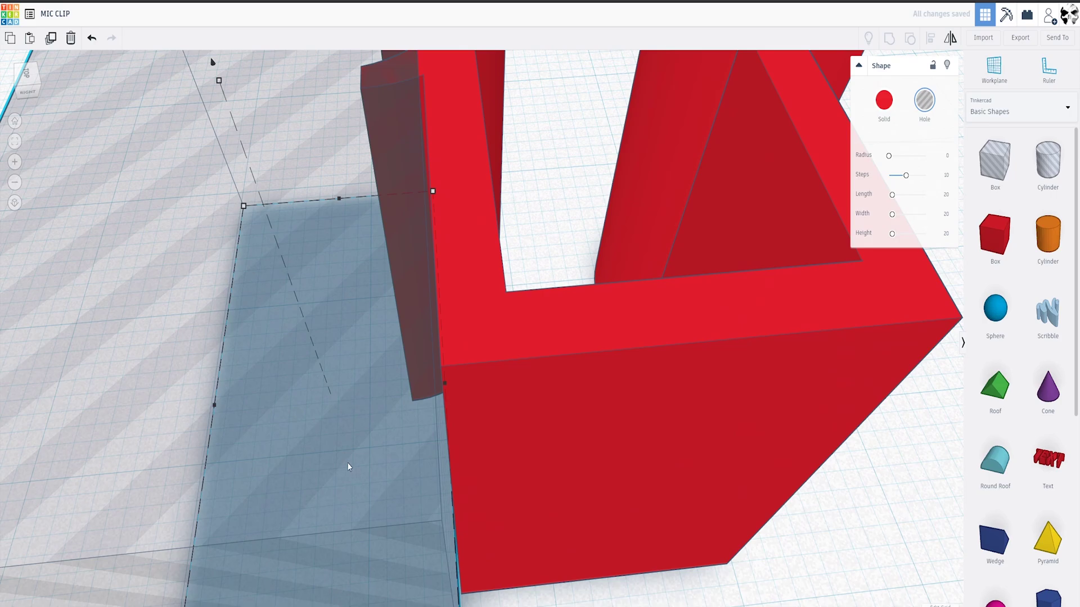
pyautogui.moveTo(347, 462); pyautogui.dragTo(349, 466)
pyautogui.scroll(-4, 344, 463)
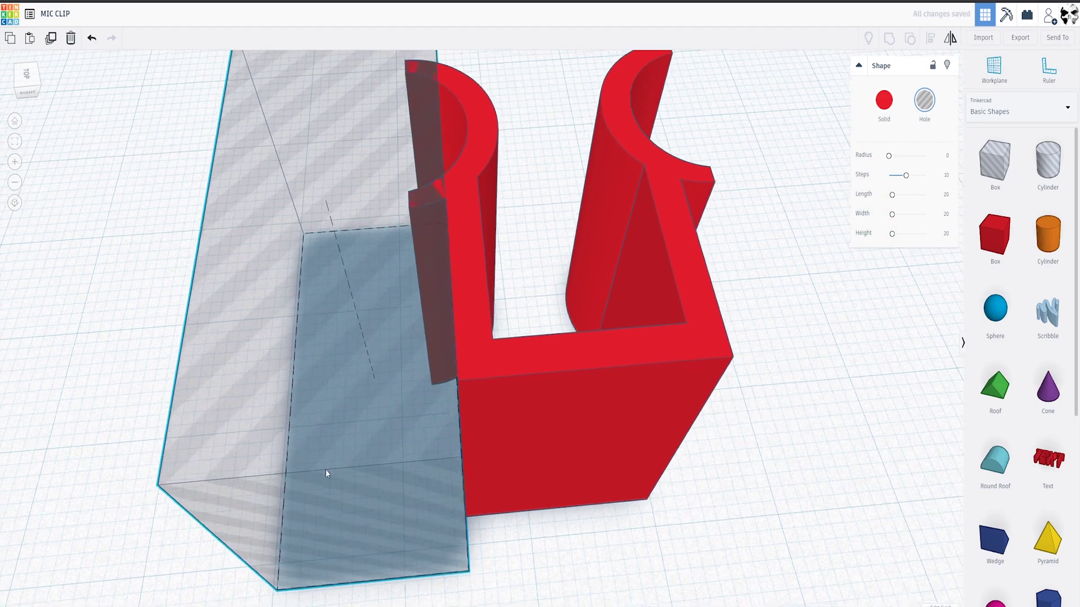
pyautogui.scroll(5, 342, 512)
pyautogui.moveTo(325, 472); pyautogui.dragTo(445, 498, button='right')
pyautogui.scroll(-5, 413, 472)
pyautogui.scroll(3, 419, 473)
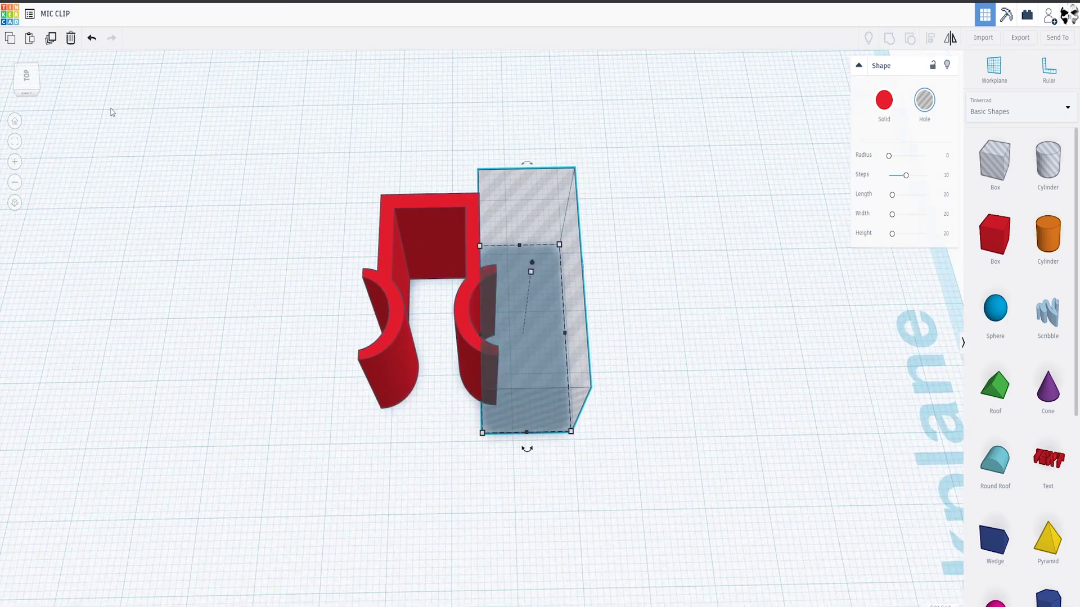
# - Duplicate the box hole and set the copy flush with the left arm's outer face, over the left curve's tips
pyautogui.click(50, 39)
pyautogui.moveTo(489, 282); pyautogui.dragTo(309, 284)
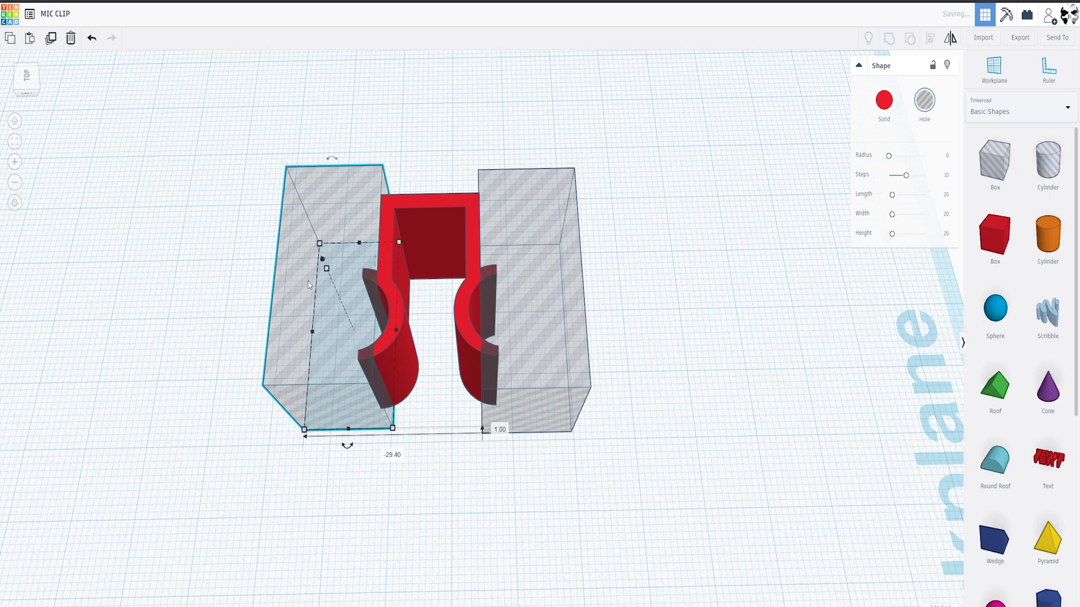
pyautogui.scroll(5, 315, 270)
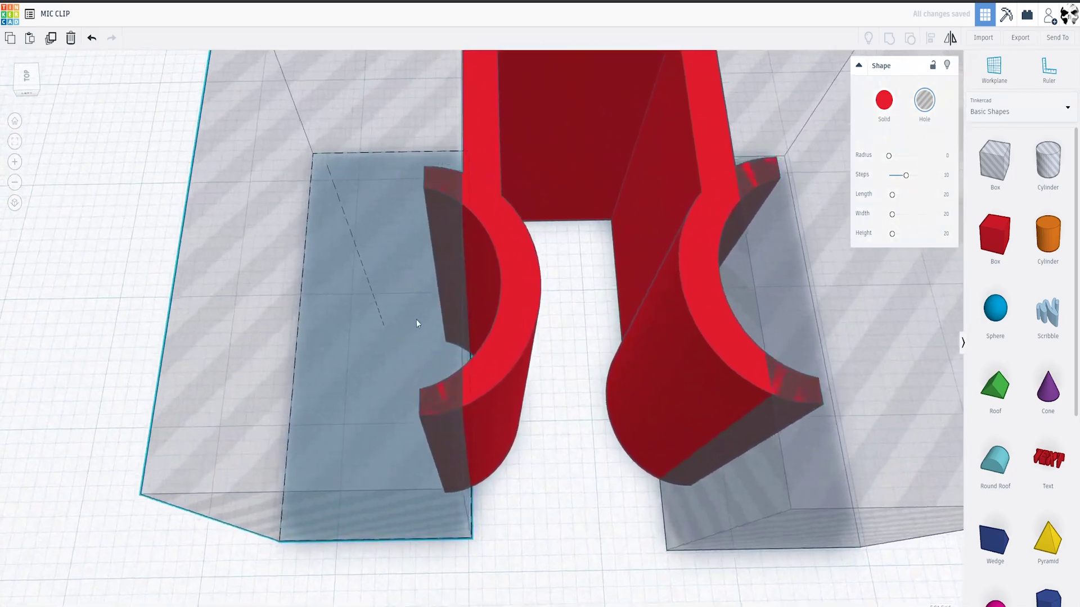
pyautogui.moveTo(416, 320); pyautogui.dragTo(390, 330, button='right')
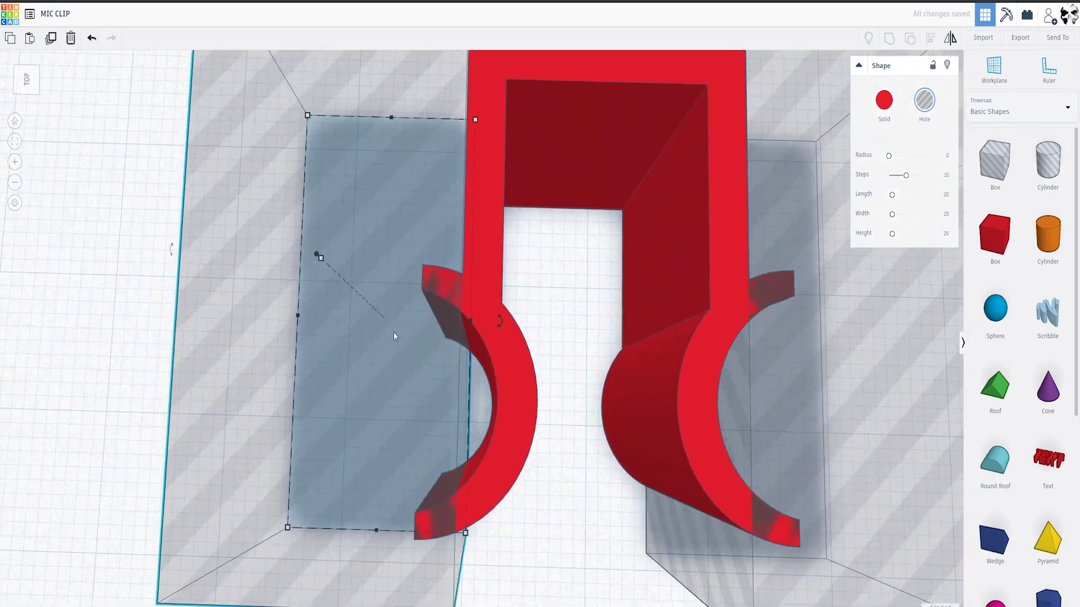
pyautogui.moveTo(369, 321); pyautogui.dragTo(374, 321)
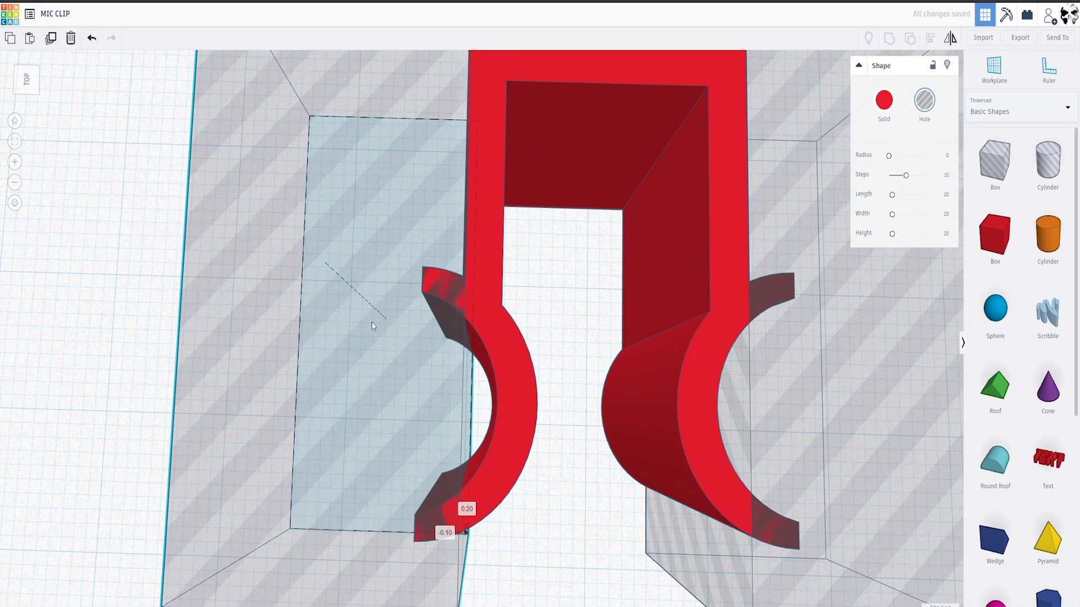
pyautogui.moveTo(371, 321); pyautogui.dragTo(391, 346, button='right')
pyautogui.scroll(-3, 529, 338)
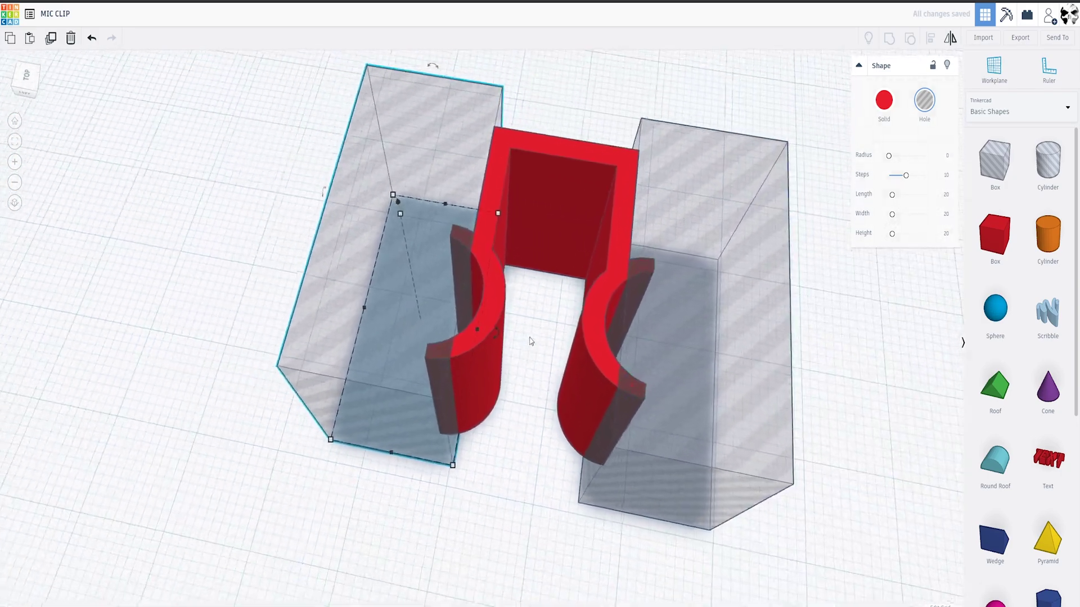
# - Duplicate the left box hole, rotate the copy 90° and place it across the front ends of both curved pieces
pyautogui.scroll(-2, 530, 341)
pyautogui.click(51, 47)
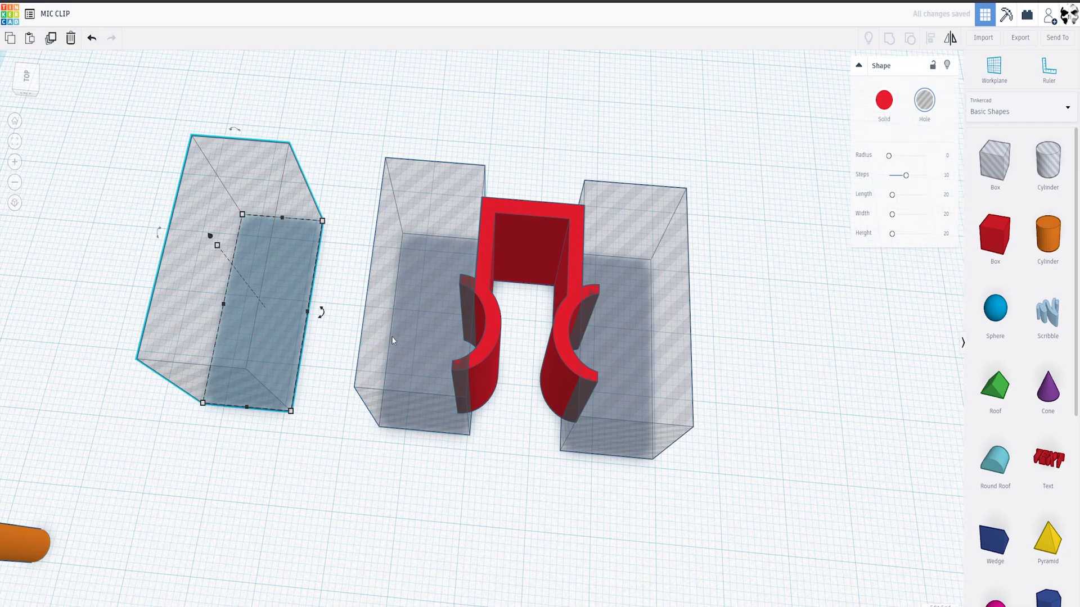
pyautogui.moveTo(320, 313); pyautogui.dragTo(357, 428)
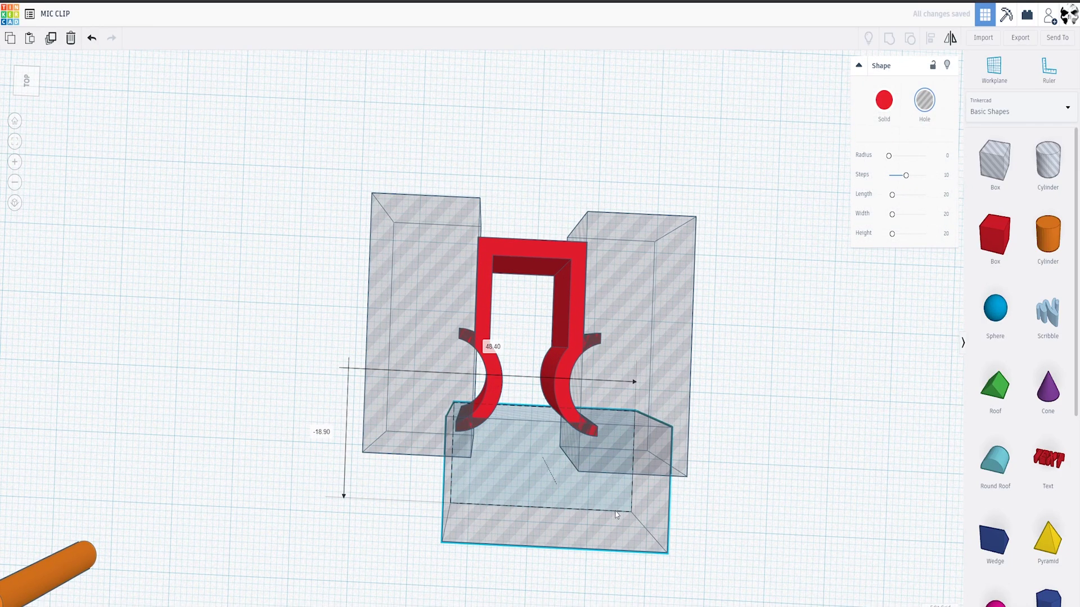
pyautogui.moveTo(614, 514); pyautogui.dragTo(590, 479)
pyautogui.moveTo(633, 514); pyautogui.dragTo(602, 443, button='middle')
pyautogui.scroll(3, 608, 469)
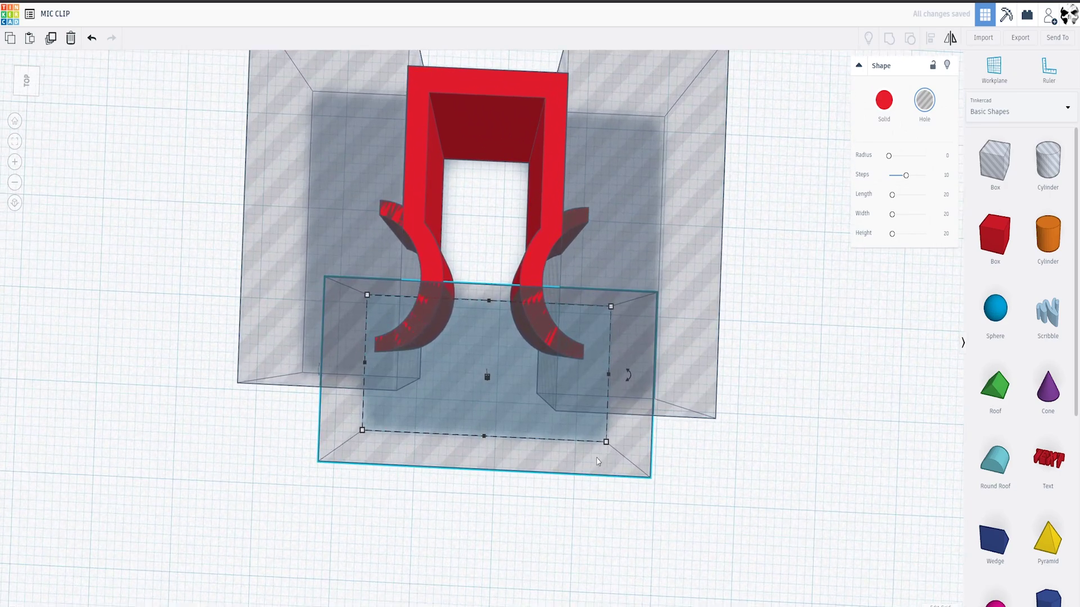
pyautogui.scroll(-4, 597, 460)
# - Select the clip and the three box holes and group them to trim off the curves' outer and front ends
pyautogui.moveTo(613, 459); pyautogui.dragTo(397, 254)
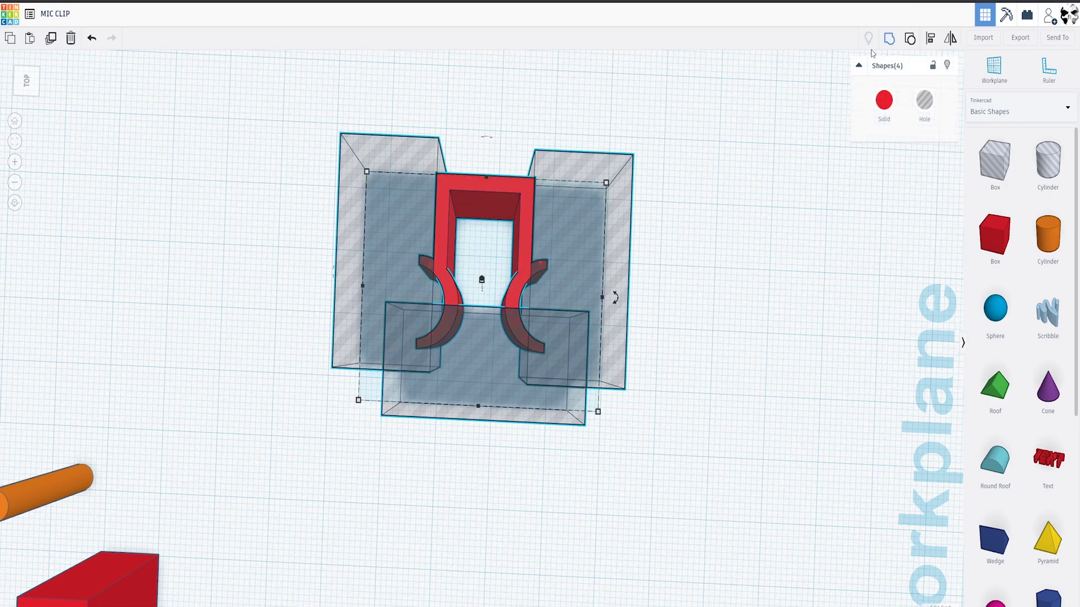
pyautogui.click(889, 38)
pyautogui.click(611, 355)
pyautogui.scroll(3, 611, 355)
# - Duplicate the orange cylinder and move the copy next to the clip's closed end
pyautogui.moveTo(607, 285); pyautogui.dragTo(490, 396, button='right')
pyautogui.scroll(-5, 491, 397)
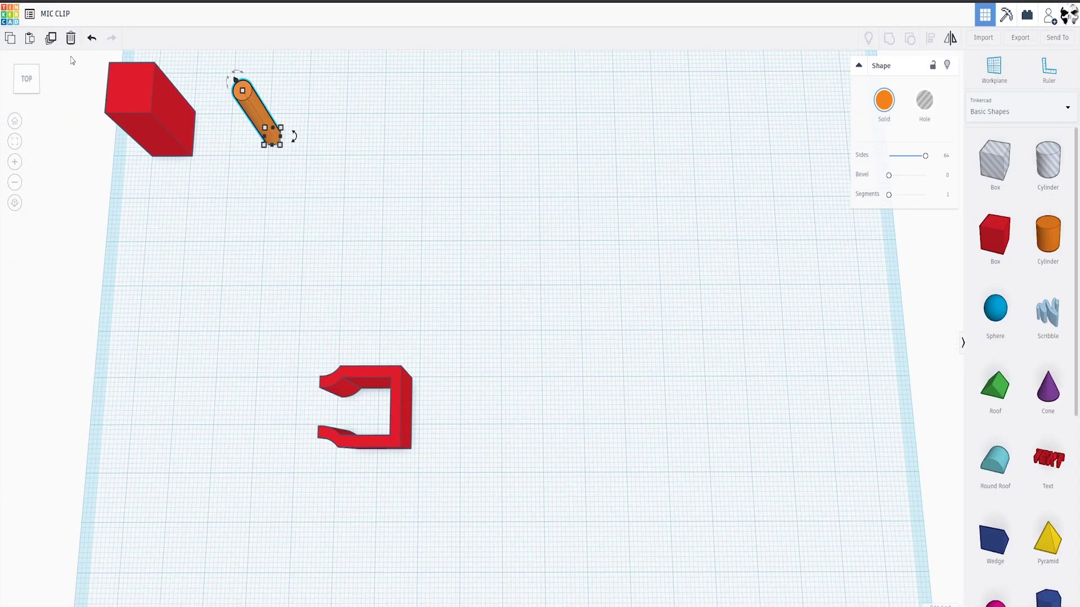
pyautogui.click(51, 38)
pyautogui.moveTo(256, 114); pyautogui.dragTo(464, 393)
# - Convert the copied cylinder into a hole and set its width and length to 4.35 mm
pyautogui.scroll(5, 504, 424)
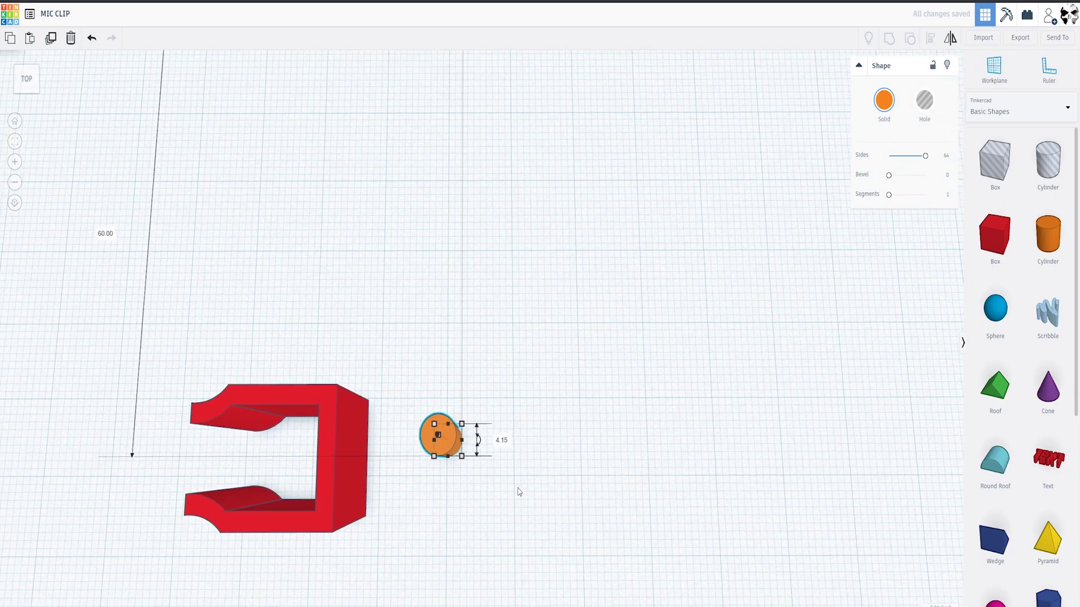
pyautogui.click(925, 100)
pyautogui.moveTo(539, 357); pyautogui.dragTo(458, 381, button='right')
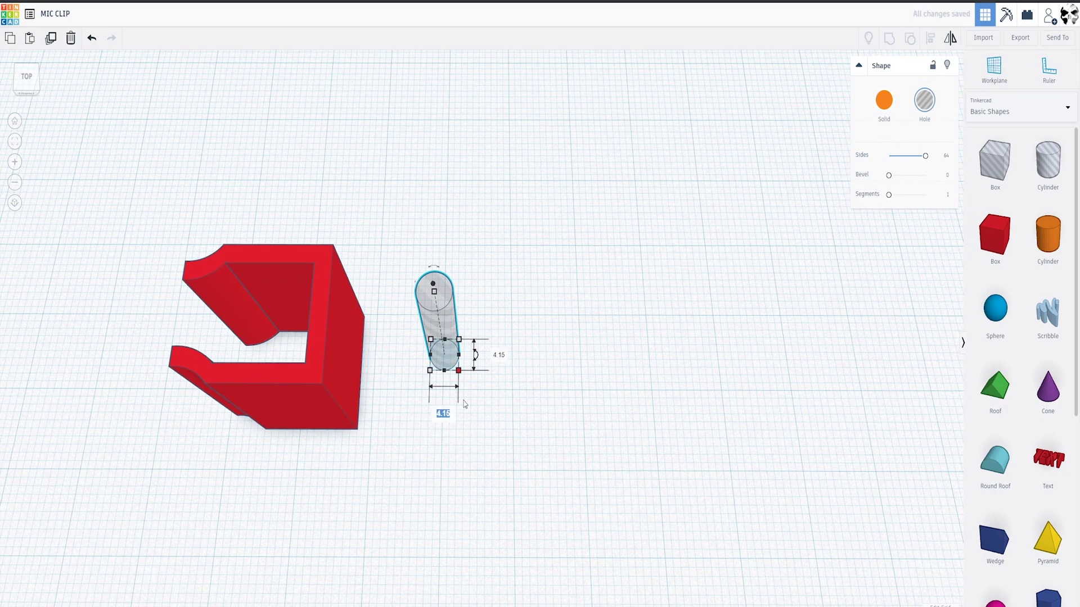
pyautogui.press('Return')
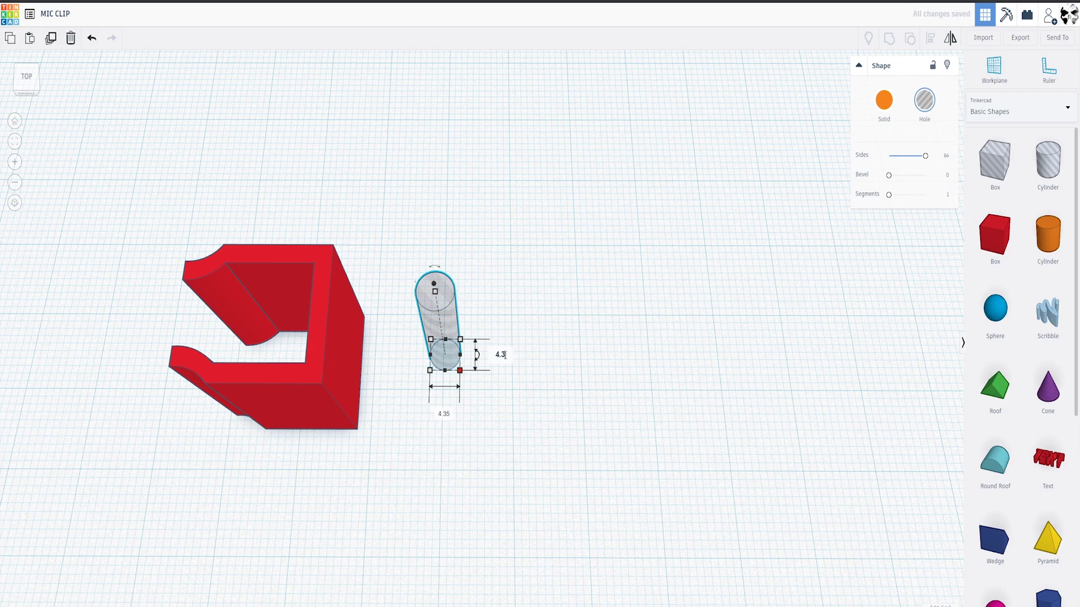
pyautogui.press('Return')
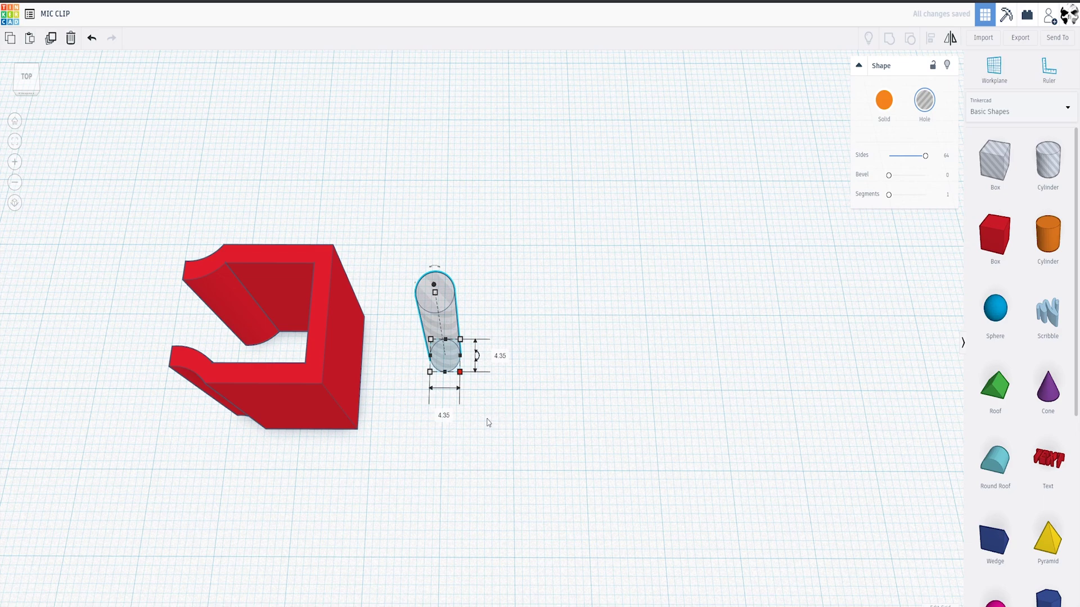
# - Add a 64-sided solid cylinder beside the cylinder hole and set its base to 8.35 by 8.35 mm
pyautogui.moveTo(1048, 233); pyautogui.dragTo(545, 363)
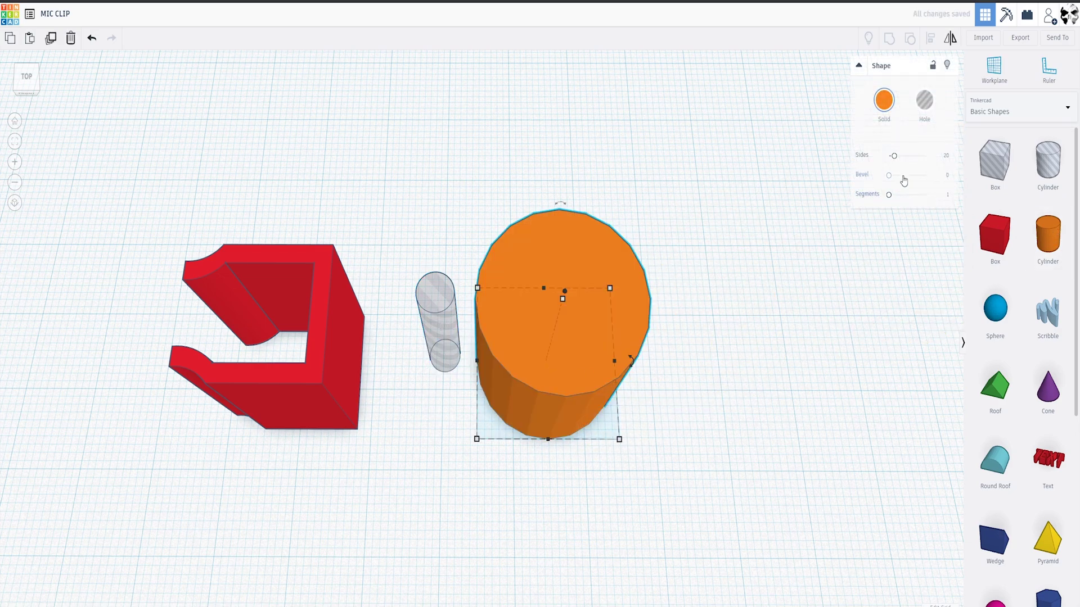
pyautogui.moveTo(896, 161); pyautogui.dragTo(925, 156)
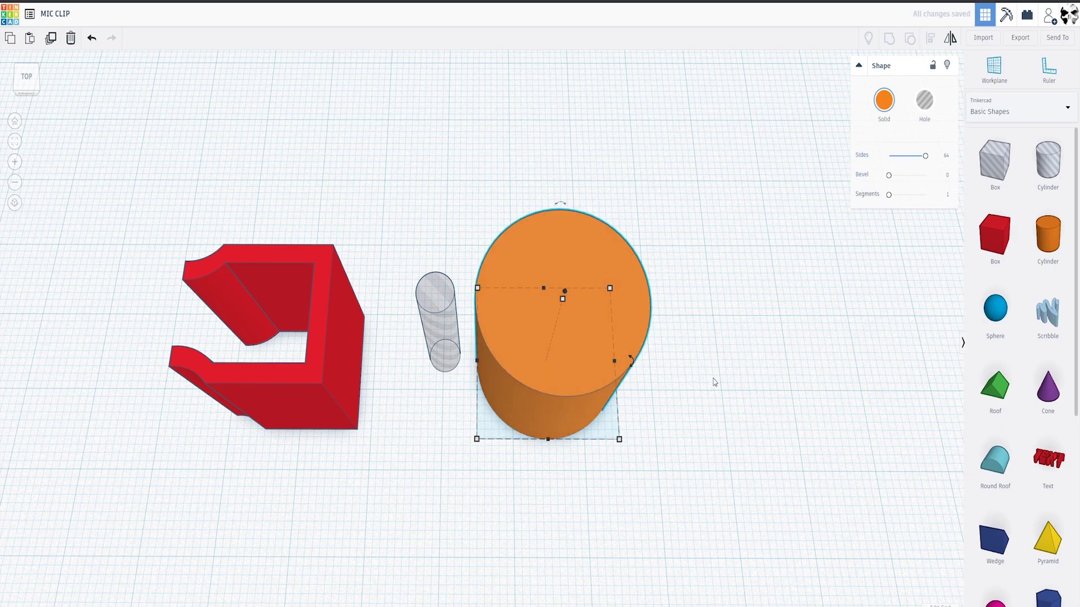
pyautogui.scroll(2, 449, 363)
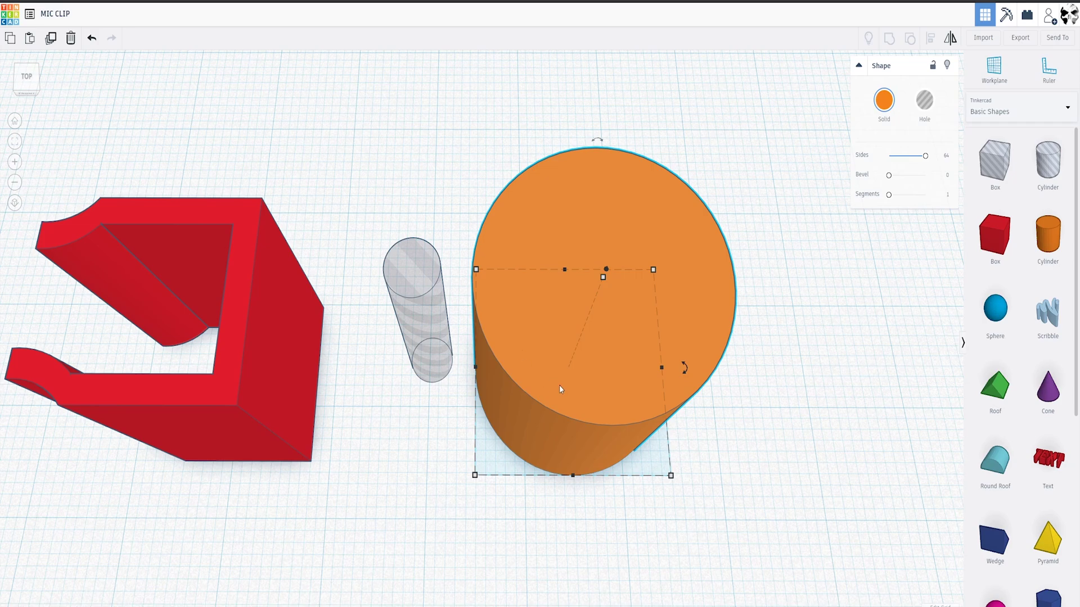
pyautogui.keyDown('shift'); pyautogui.moveTo(670, 476); pyautogui.dragTo(519, 351); pyautogui.keyUp('shift')
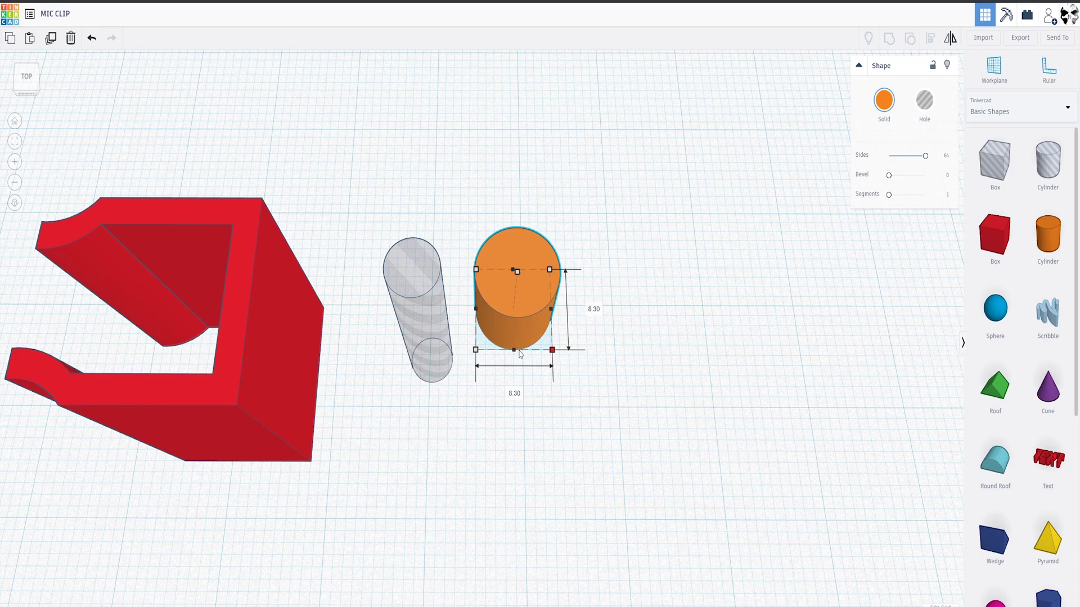
pyautogui.keyDown('shift'); pyautogui.moveTo(519, 349); pyautogui.dragTo(518, 349); pyautogui.keyUp('shift')
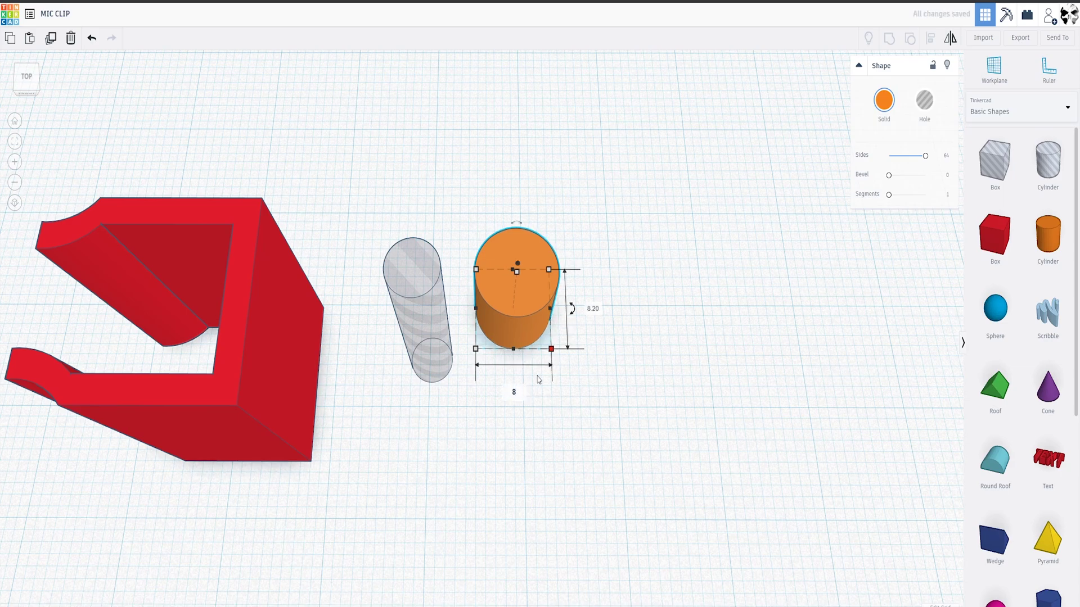
pyautogui.press('Return')
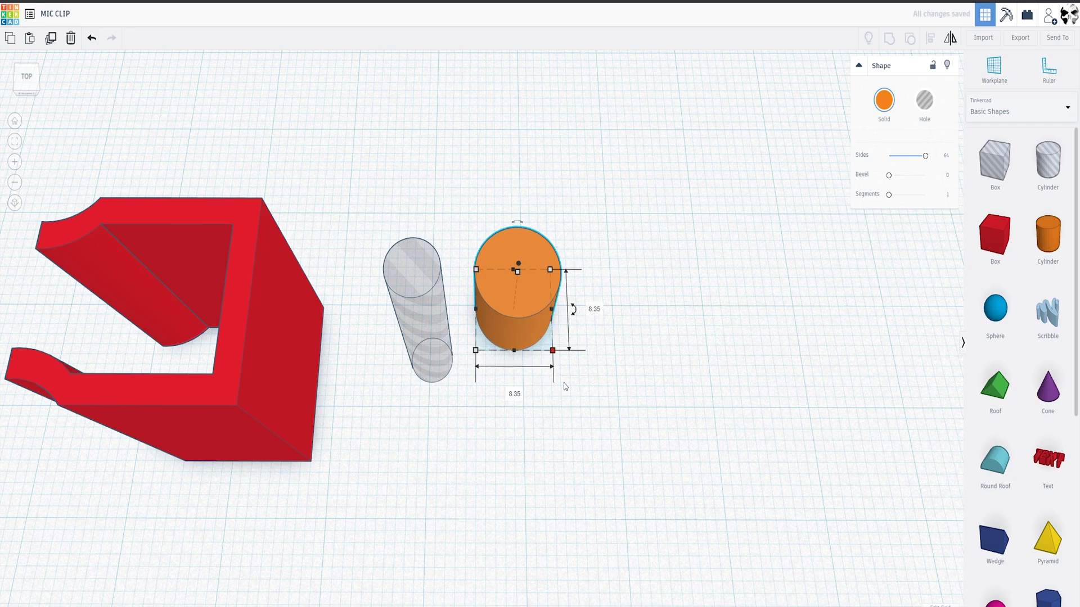
pyautogui.hotkey('ctrl', 'z')
pyautogui.moveTo(550, 385); pyautogui.dragTo(536, 262, button='right')
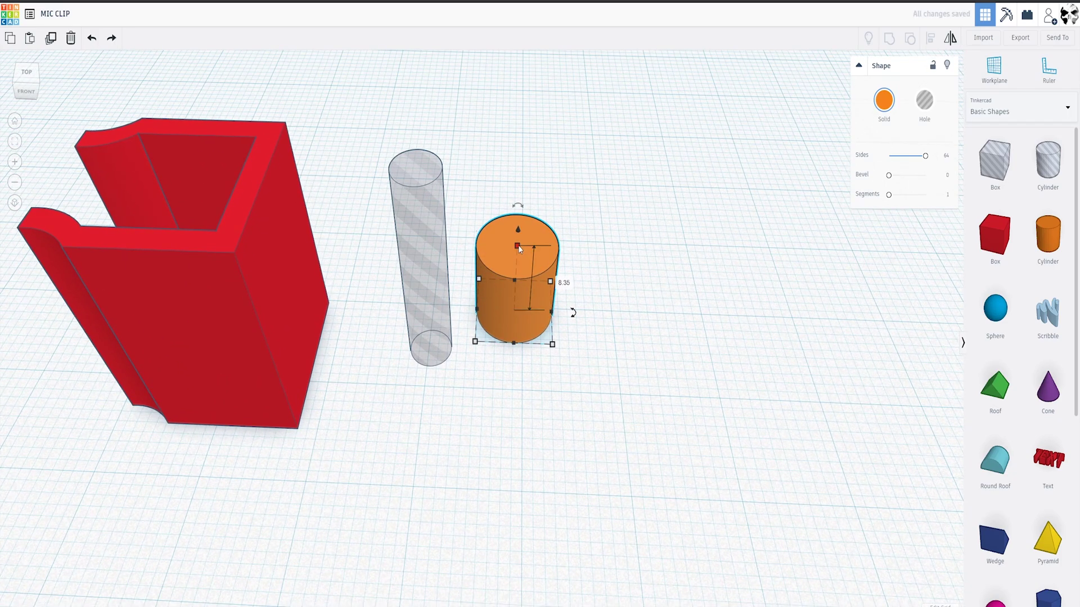
# - Set the new cylinder's height to 20 mm and move it over the cylinder hole
pyautogui.moveTo(519, 248); pyautogui.dragTo(521, 159)
pyautogui.click(560, 242)
pyautogui.write('20')
pyautogui.press('Return')
pyautogui.moveTo(524, 226); pyautogui.dragTo(523, 296, button='right')
pyautogui.moveTo(499, 251); pyautogui.dragTo(380, 319)
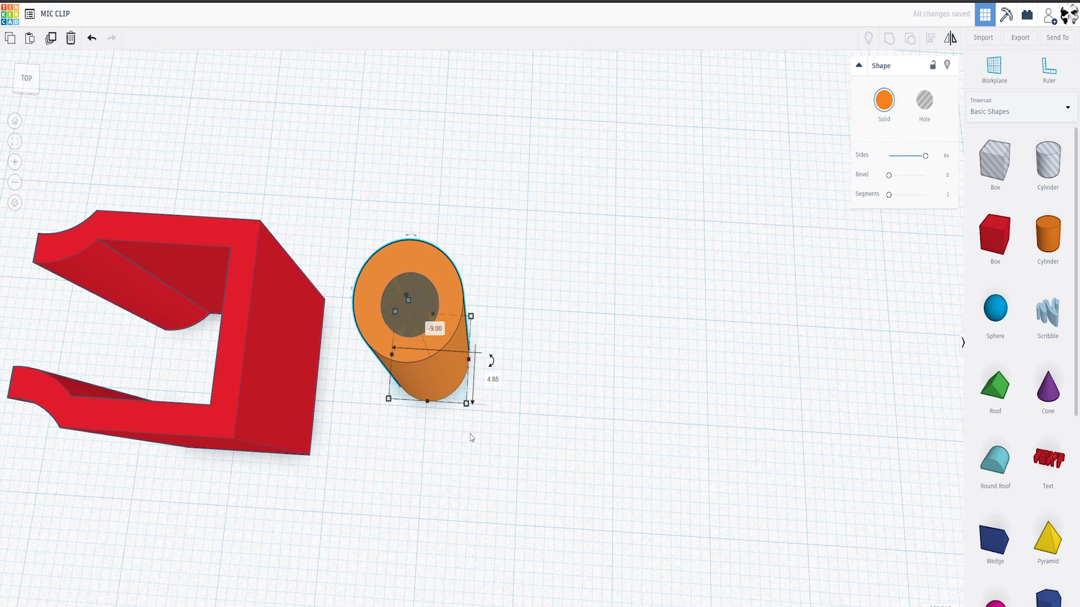
# - Align the cylinder hole to the centre of the solid cylinder and group them into a tube
pyautogui.keyDown('shift'); pyautogui.click(386, 299); pyautogui.keyUp('shift')
pyautogui.click(930, 38)
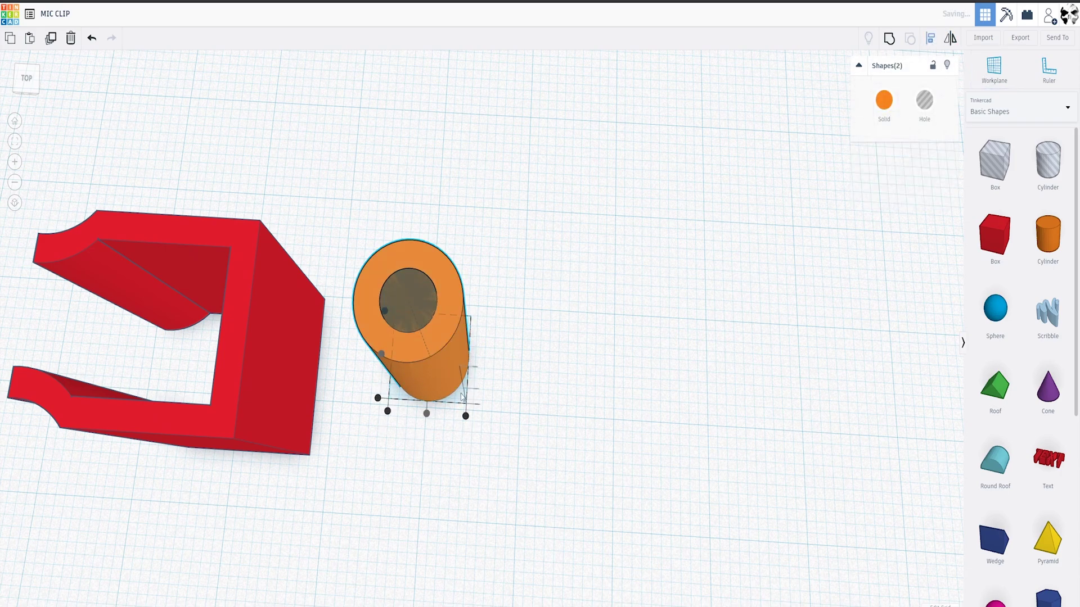
pyautogui.click(426, 414)
pyautogui.moveTo(527, 438); pyautogui.dragTo(600, 459, button='middle')
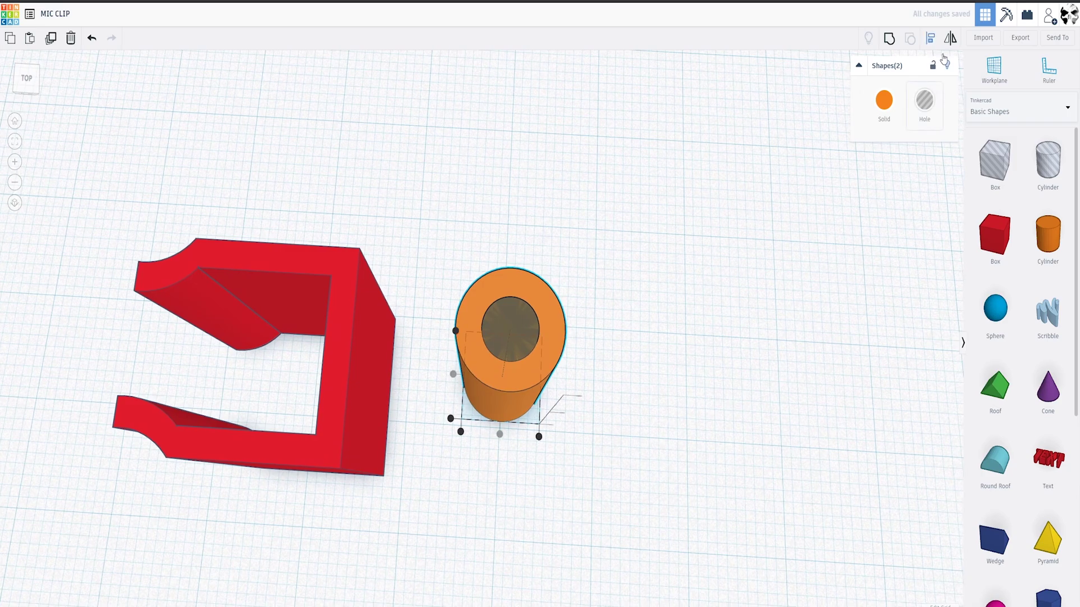
pyautogui.hotkey('ctrl', 'z')
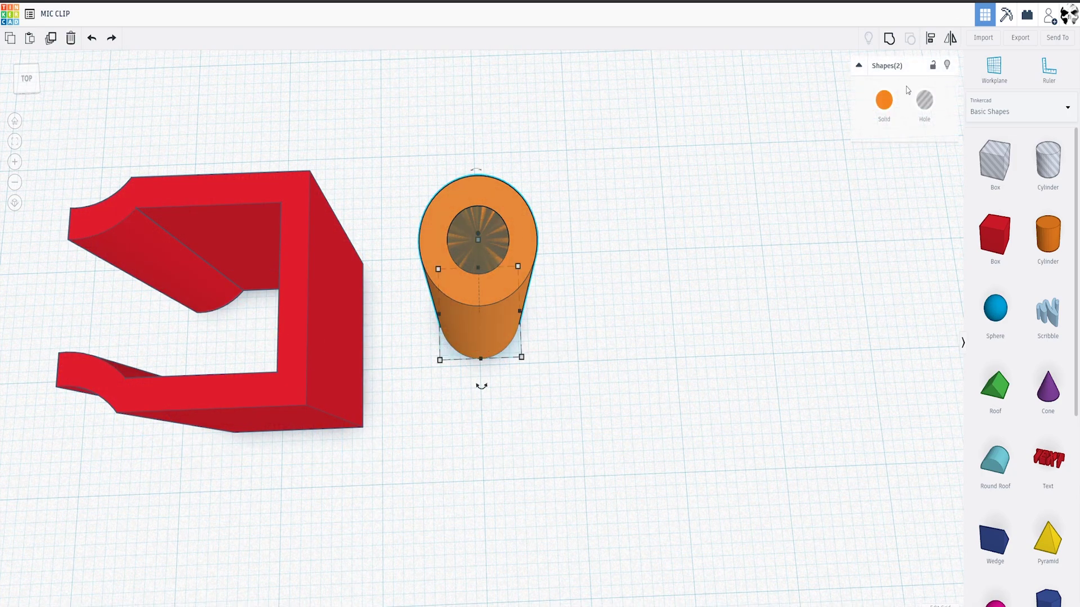
pyautogui.click(889, 38)
pyautogui.moveTo(555, 385); pyautogui.dragTo(550, 466, button='right')
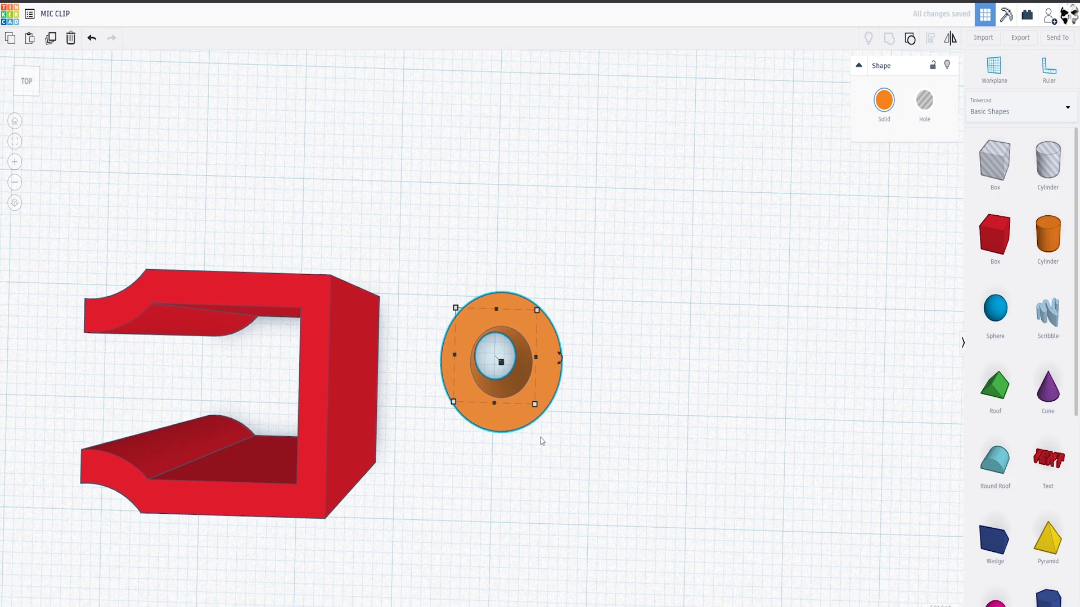
# - Move the tube closer to the clip, add a box hole behind it and set the box's width to 4.15 mm
pyautogui.moveTo(504, 414); pyautogui.dragTo(474, 470)
pyautogui.moveTo(541, 526); pyautogui.dragTo(572, 476, button='middle')
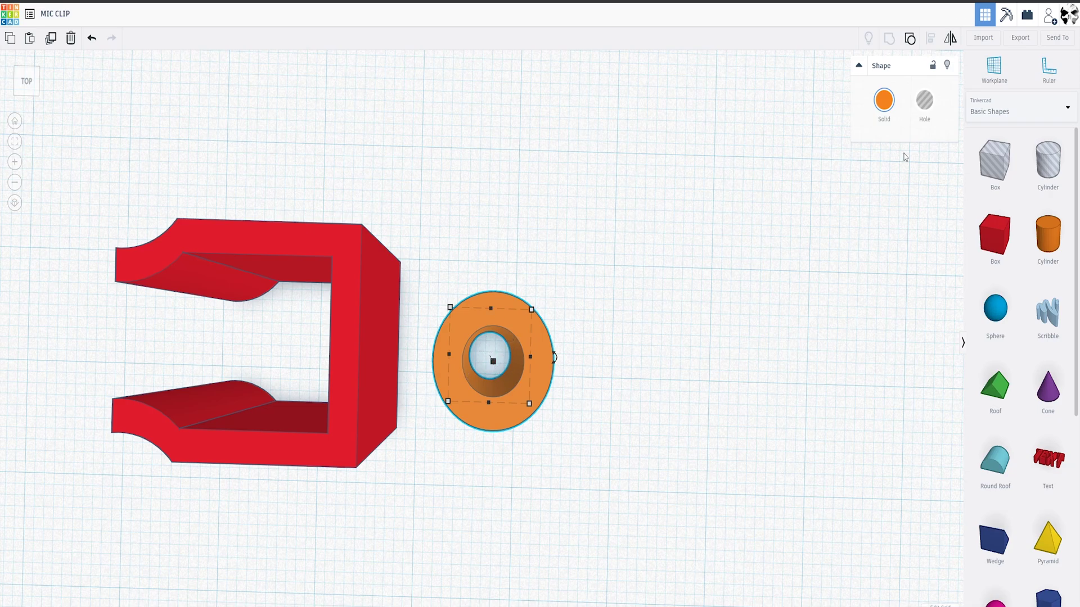
pyautogui.moveTo(994, 163); pyautogui.dragTo(552, 219)
pyautogui.click(547, 369)
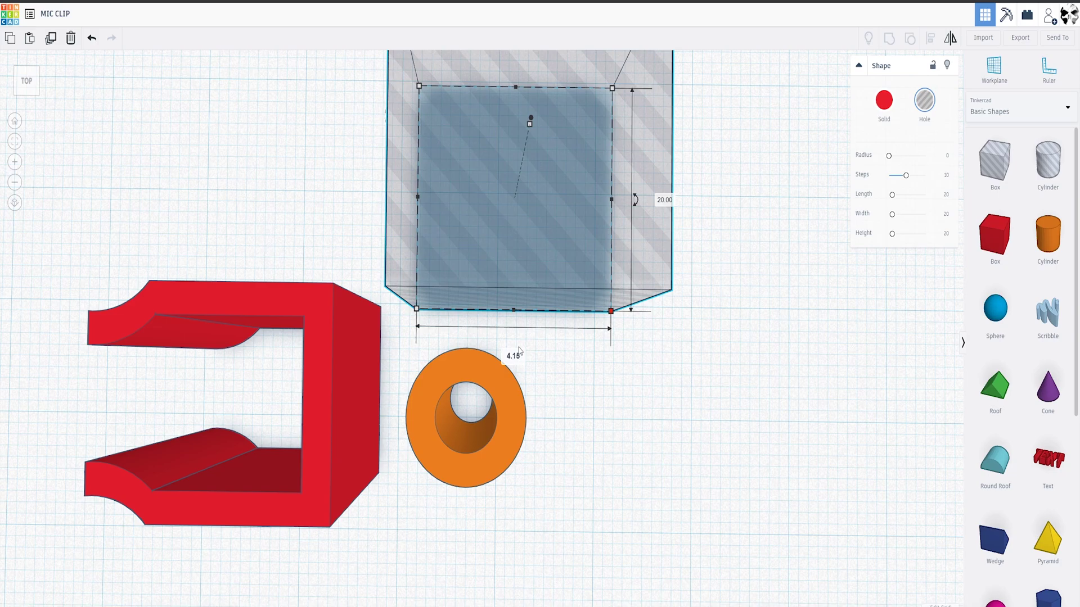
pyautogui.press('Return')
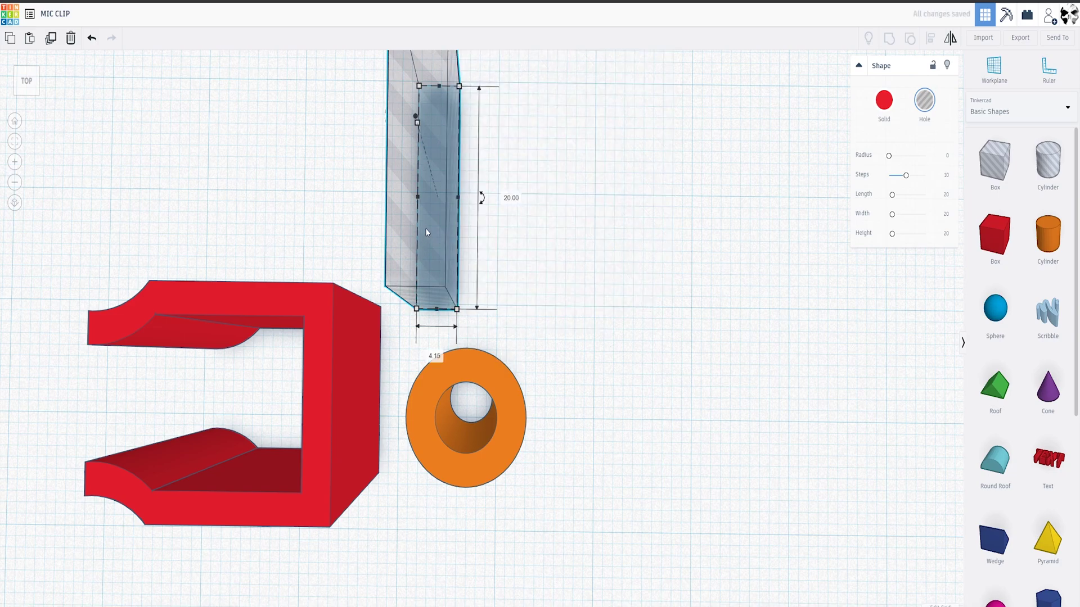
# - Place the box hole over the tube's rear half, centre it widthwise and group both to cut a slot
pyautogui.moveTo(426, 231); pyautogui.dragTo(475, 359)
pyautogui.keyDown('shift'); pyautogui.click(489, 419); pyautogui.keyUp('shift')
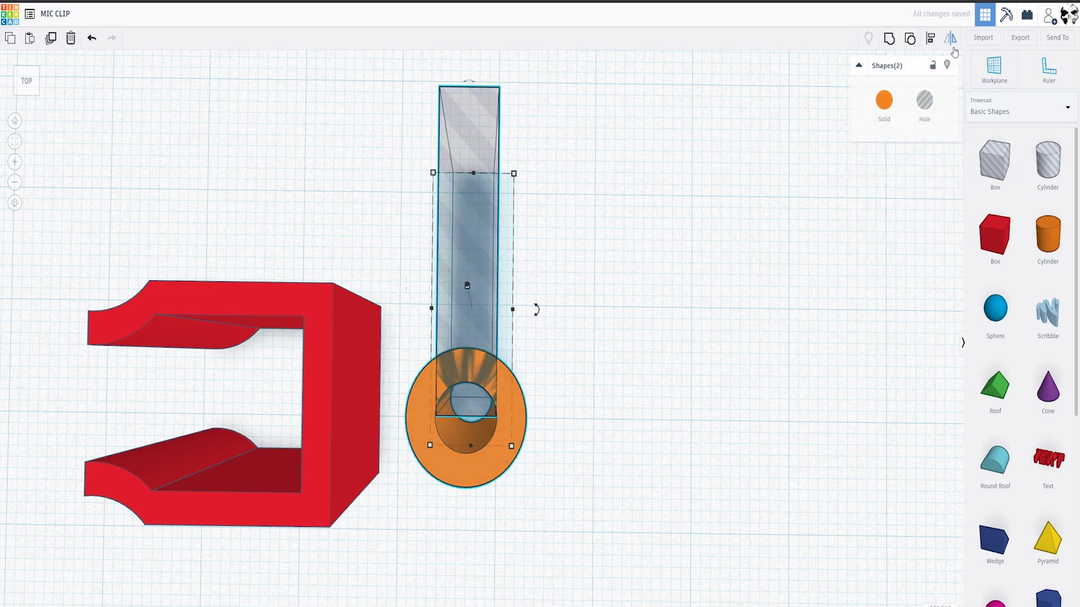
pyautogui.click(928, 43)
pyautogui.moveTo(485, 524)
pyautogui.mouseDown(button='right')
pyautogui.moveTo(480, 496)
pyautogui.moveTo(484, 508)
pyautogui.mouseUp(button='right')
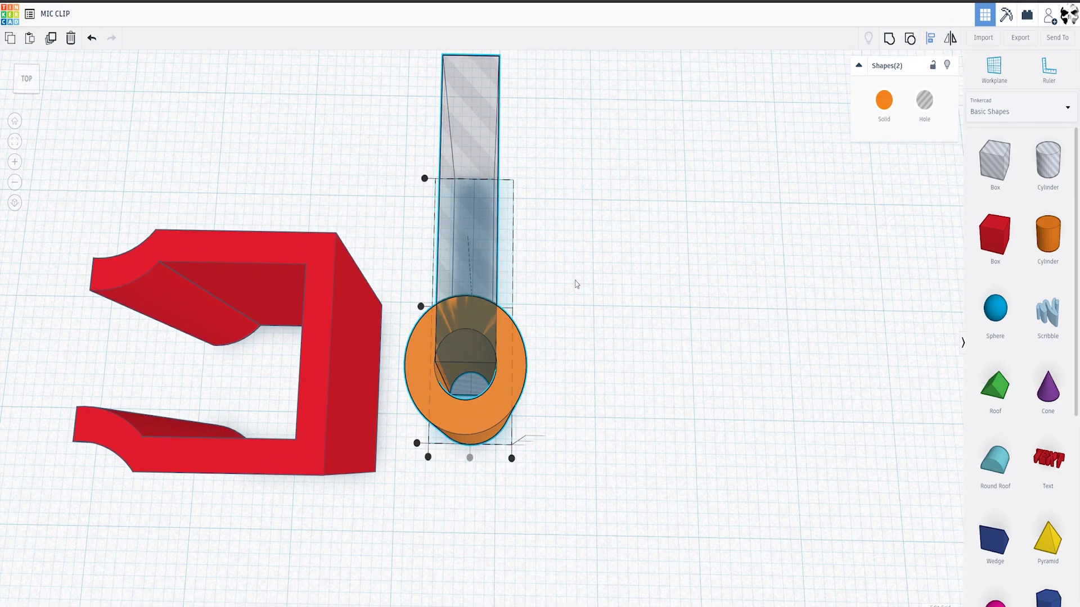
pyautogui.click(893, 42)
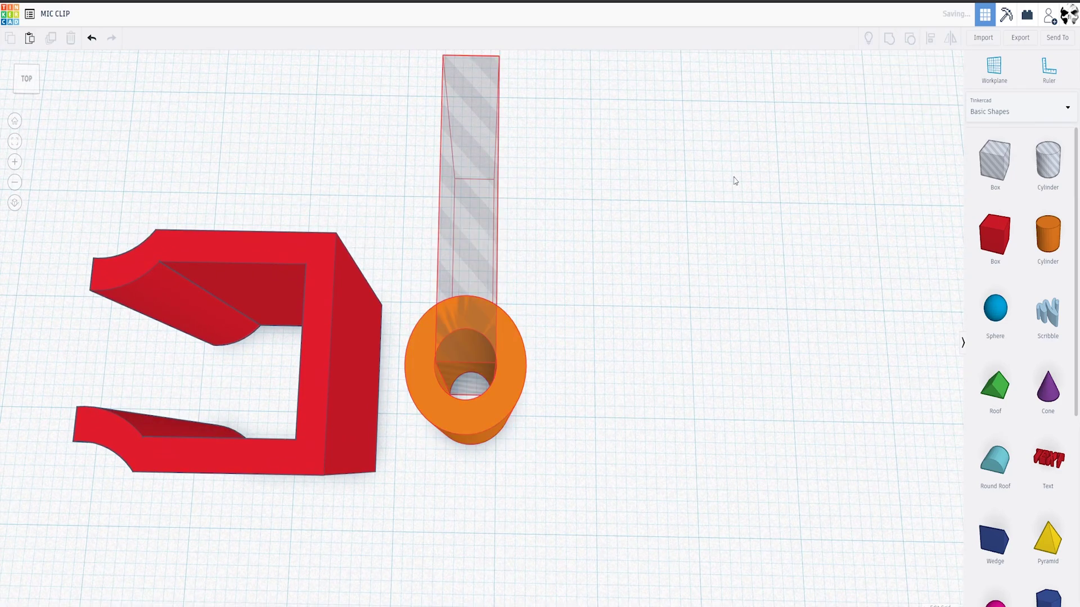
pyautogui.moveTo(570, 354); pyautogui.dragTo(602, 420, button='middle')
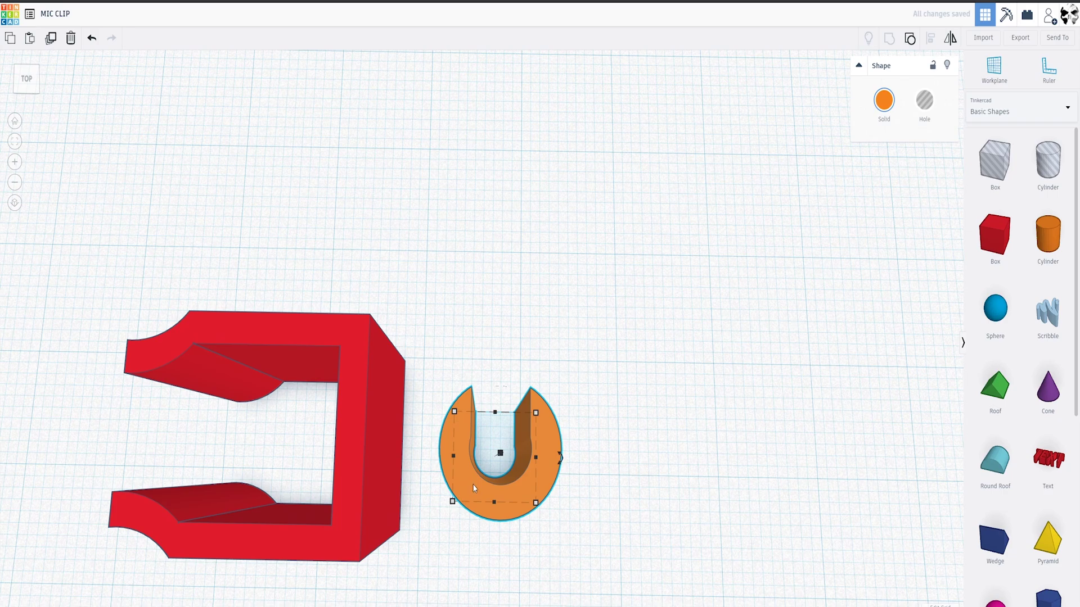
# - Try positioning the slotted tube against the clip's closed end
pyautogui.moveTo(473, 484); pyautogui.dragTo(367, 478)
pyautogui.moveTo(366, 478); pyautogui.dragTo(464, 431, button='right')
pyautogui.moveTo(488, 441); pyautogui.dragTo(488, 441)
pyautogui.moveTo(434, 458); pyautogui.dragTo(402, 506, button='right')
pyautogui.moveTo(401, 505); pyautogui.dragTo(500, 491)
# - Add a box hole overlapping the tube's clip-facing edge and group it with the tube to trim that edge flat
pyautogui.moveTo(993, 174); pyautogui.dragTo(363, 431)
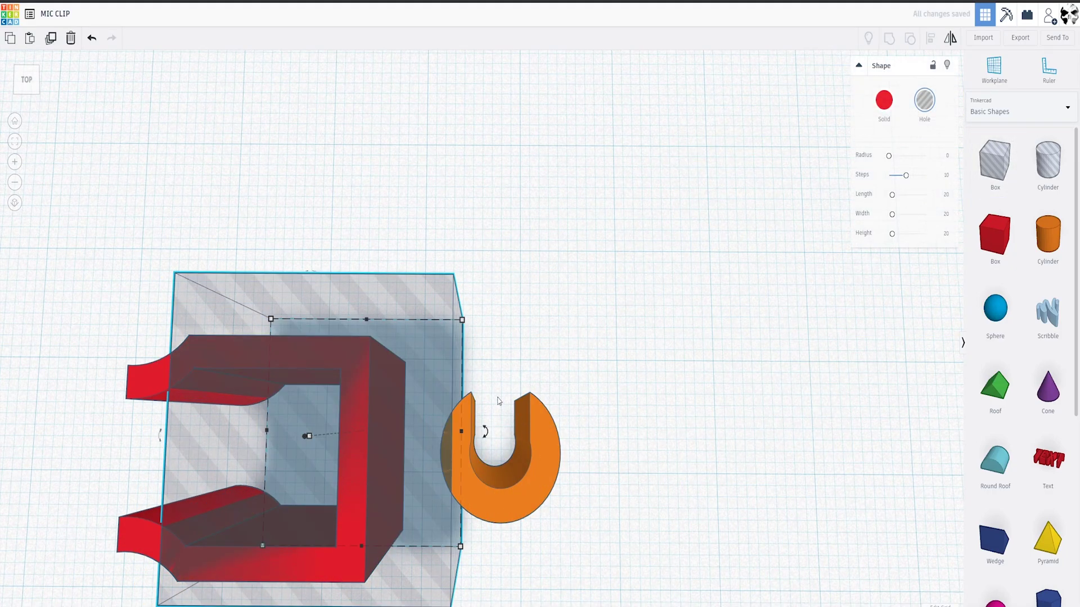
pyautogui.keyDown('shift'); pyautogui.click(537, 421); pyautogui.keyUp('shift')
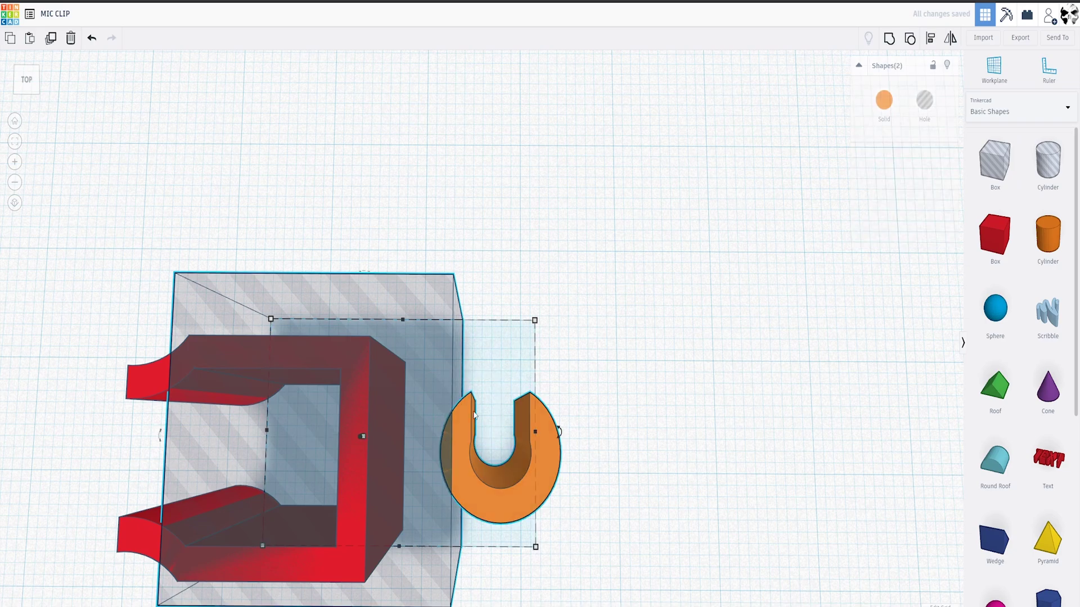
pyautogui.click(884, 45)
pyautogui.moveTo(596, 523); pyautogui.dragTo(635, 458, button='middle')
# - Move the trimmed tube against the clip's closed end so that it overlaps the wall
pyautogui.click(533, 453)
pyautogui.moveTo(519, 435); pyautogui.dragTo(420, 439)
pyautogui.moveTo(554, 447); pyautogui.dragTo(304, 456, button='right')
pyautogui.scroll(3, 512, 453)
pyautogui.moveTo(369, 296); pyautogui.dragTo(369, 291)
pyautogui.moveTo(393, 471)
pyautogui.mouseDown(button='right')
pyautogui.moveTo(499, 419)
pyautogui.moveTo(441, 456)
pyautogui.moveTo(508, 471)
pyautogui.moveTo(528, 516)
pyautogui.moveTo(489, 445)
pyautogui.moveTo(486, 457)
pyautogui.mouseUp(button='right')
pyautogui.scroll(3, 475, 473)
pyautogui.scroll(-3, 477, 477)
pyautogui.scroll(-3, 478, 454)
pyautogui.moveTo(518, 426); pyautogui.dragTo(477, 249)
# - Centre the trimmed tube on the clip's closed end and group the two into one solid
pyautogui.hotkey('ctrl', 'a')
pyautogui.click(914, 42)
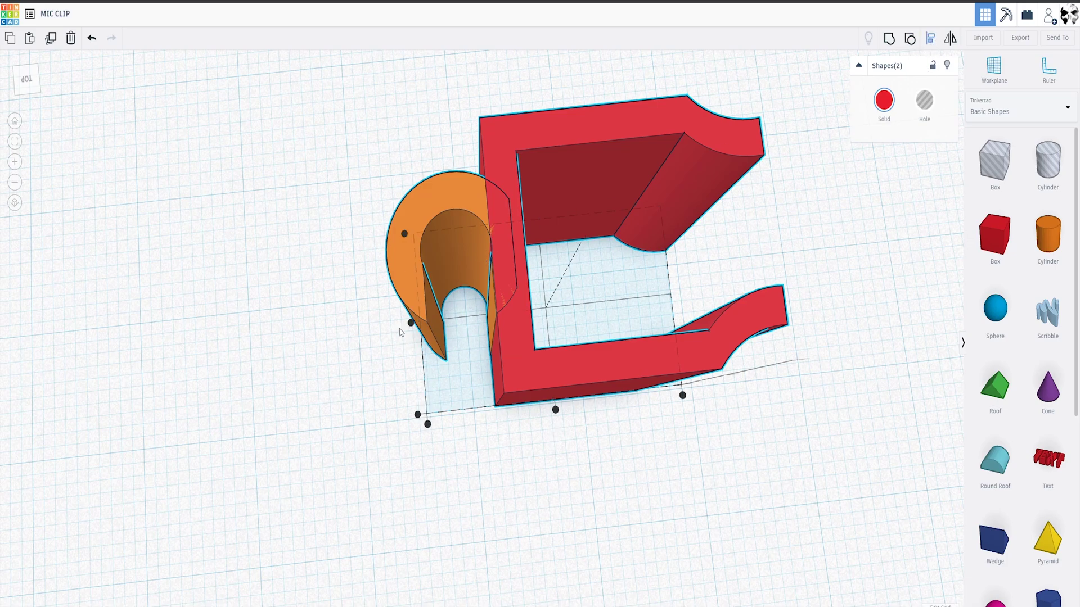
pyautogui.moveTo(362, 351); pyautogui.dragTo(497, 450, button='right')
pyautogui.click(893, 41)
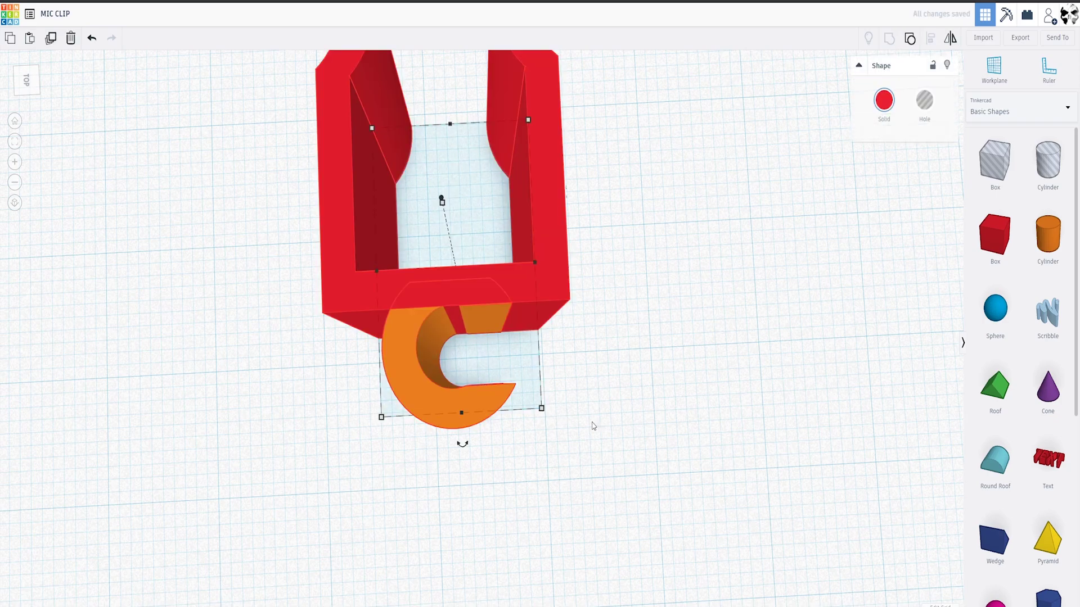
pyautogui.scroll(-3, 591, 427)
pyautogui.moveTo(566, 427); pyautogui.dragTo(537, 476, button='right')
pyautogui.click(540, 473)
# - Set the height of the combined clip to 10 mm
pyautogui.scroll(3, 540, 474)
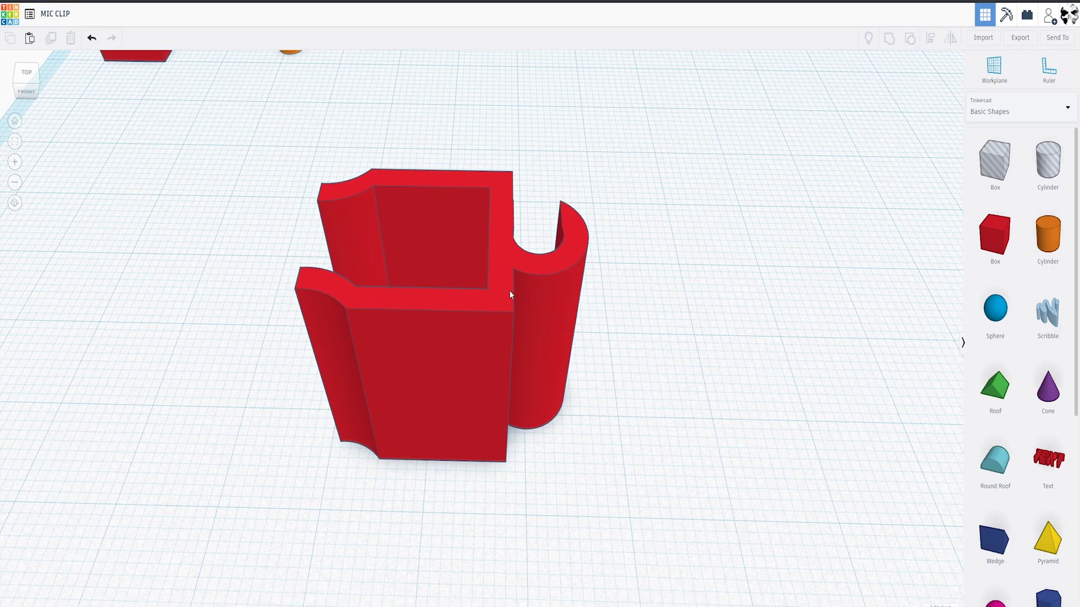
pyautogui.click(502, 273)
pyautogui.click(448, 234)
pyautogui.click(498, 327)
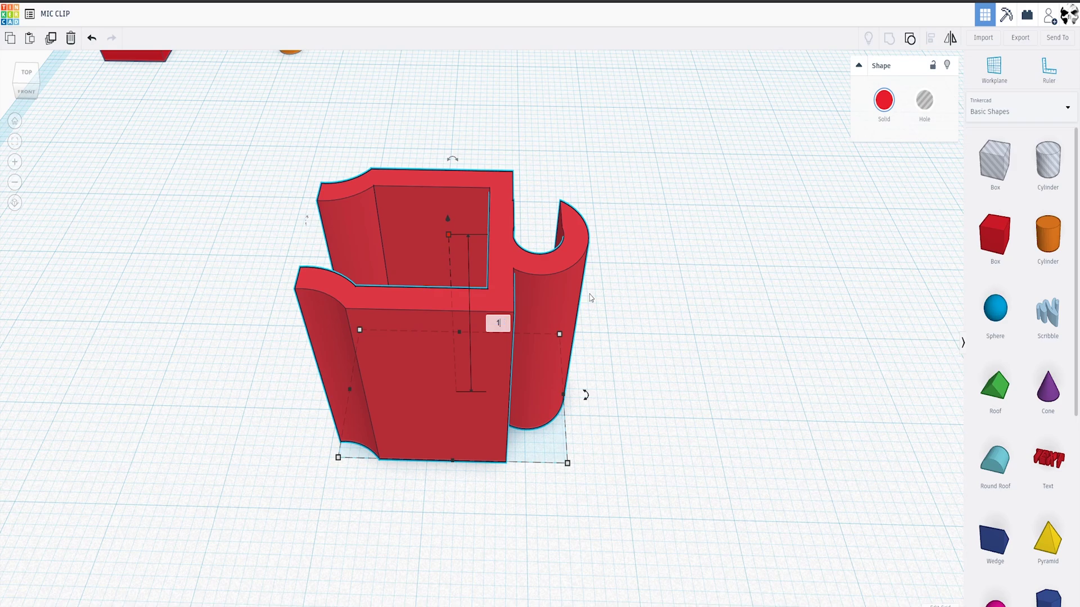
pyautogui.press('Return')
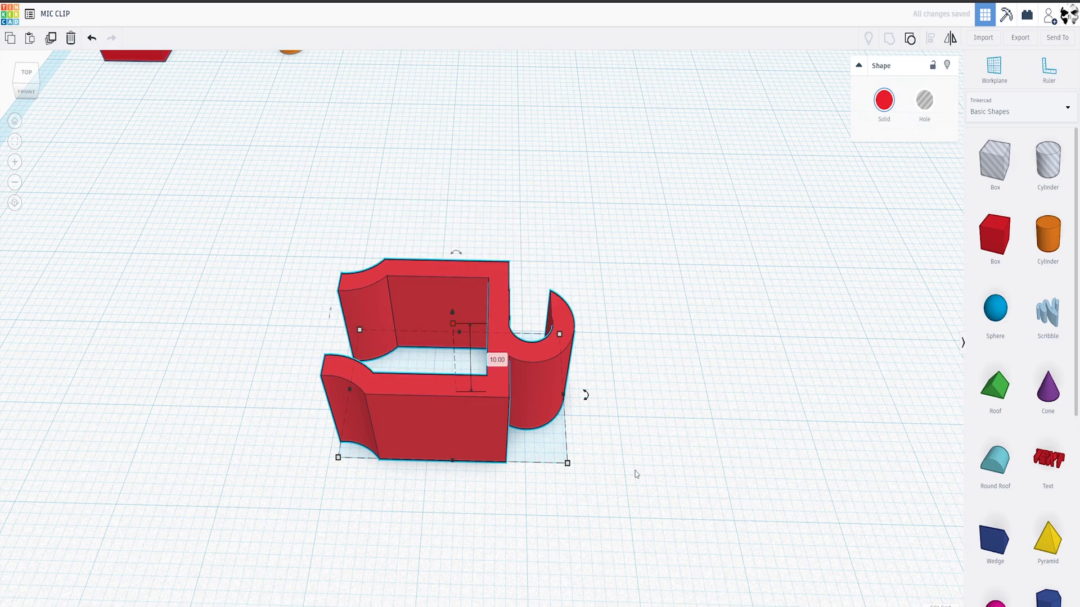
pyautogui.click(637, 474)
# - Select the finished clip and start exporting it for 3D printing
pyautogui.scroll(2, 638, 476)
pyautogui.moveTo(639, 478); pyautogui.dragTo(614, 484, button='right')
pyautogui.scroll(3, 621, 492)
pyautogui.click(528, 440)
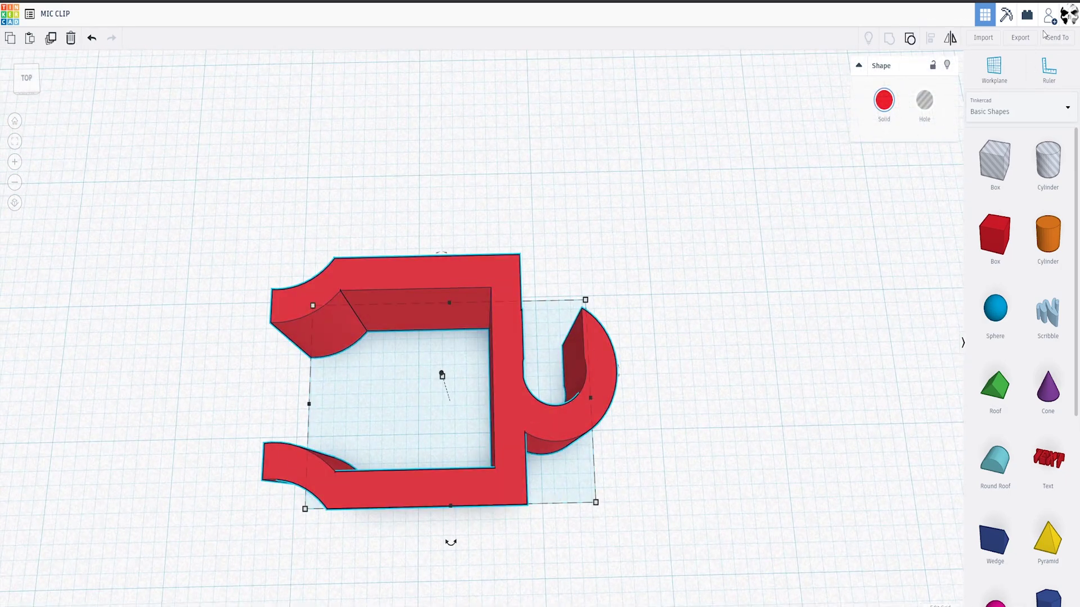
pyautogui.click(1020, 38)
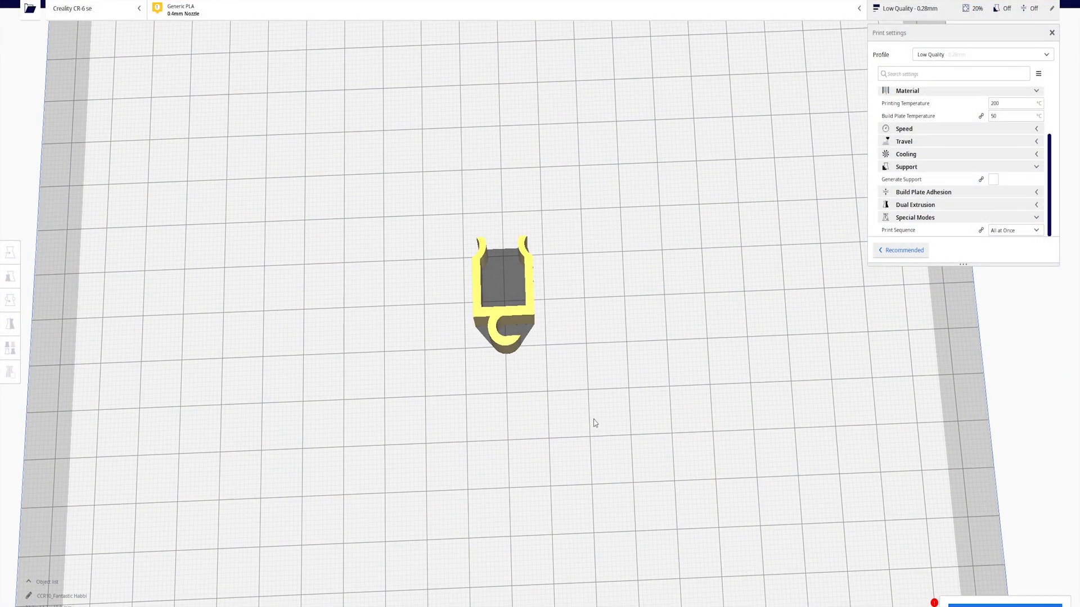
# - Select the clip on the build plate and set the print sequence to One at a Time
pyautogui.moveTo(592, 439); pyautogui.dragTo(569, 392, button='right')
pyautogui.scroll(-3, 548, 378)
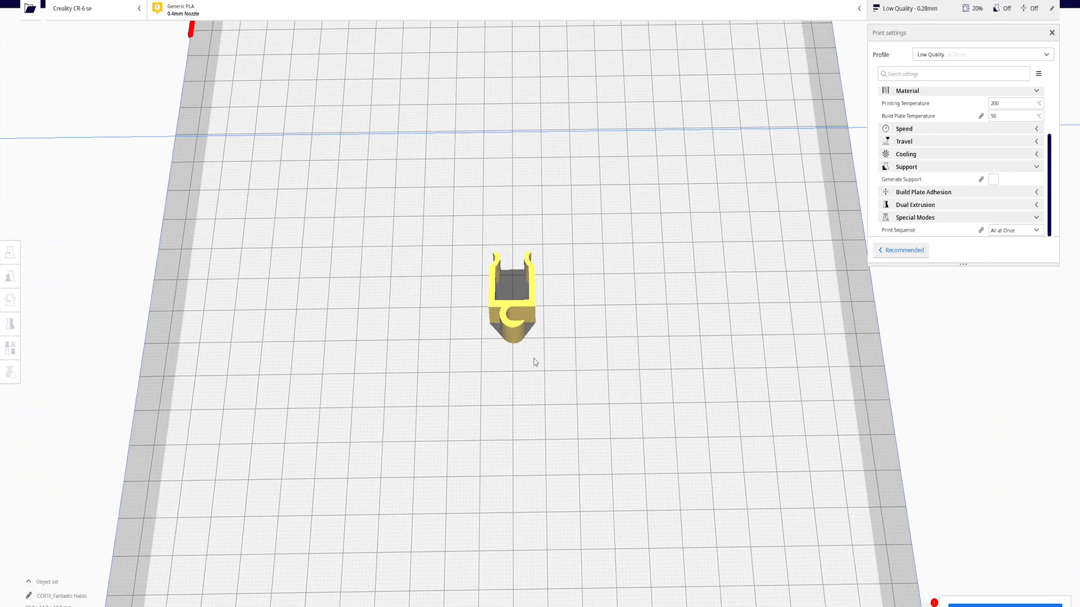
pyautogui.click(528, 306)
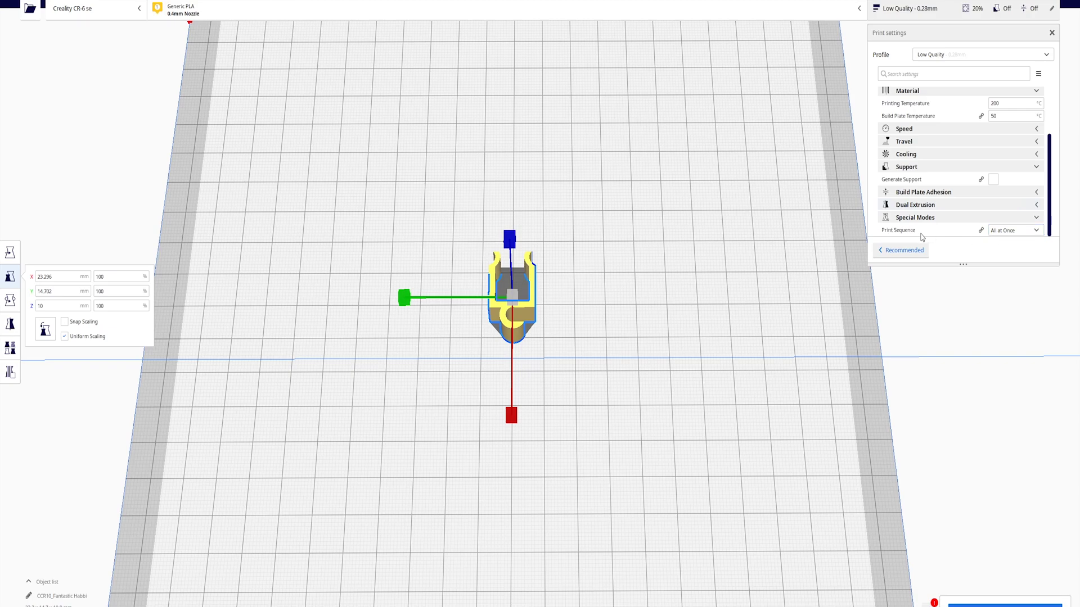
pyautogui.click(1013, 230)
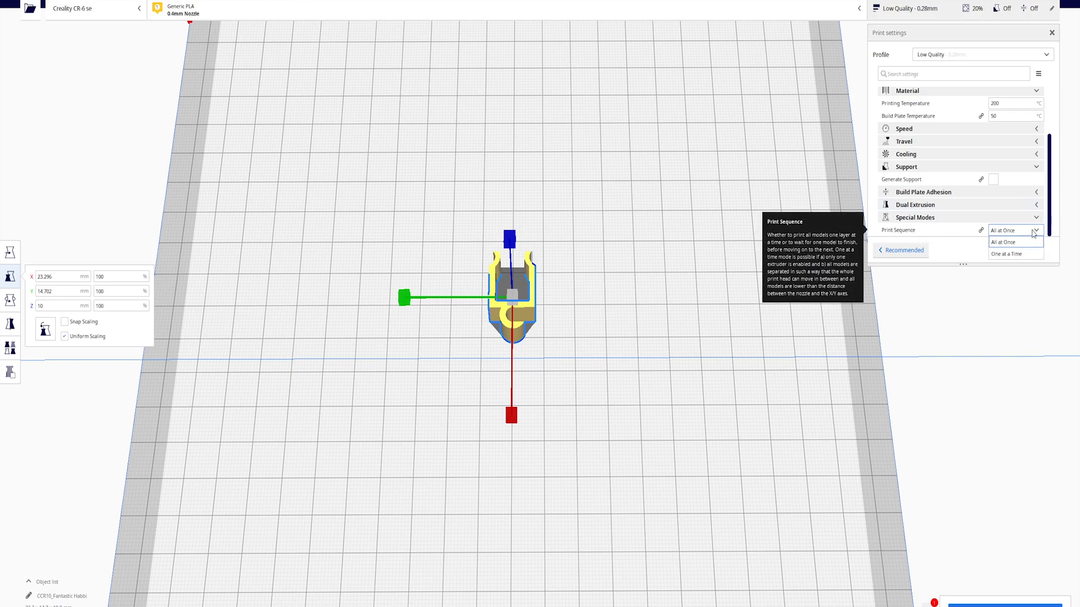
pyautogui.click(1012, 254)
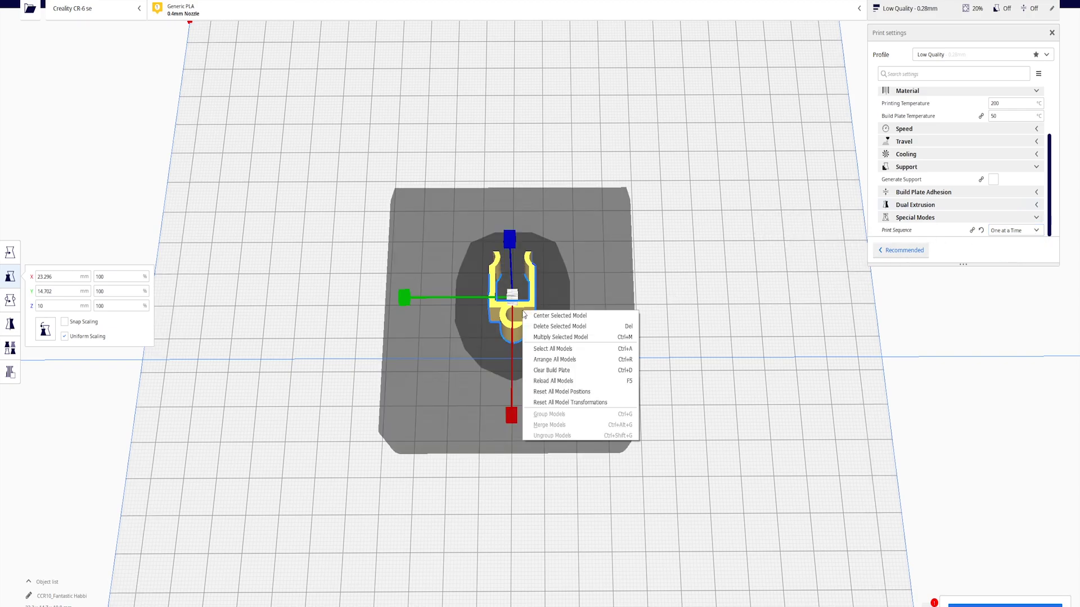
# - Multiply the selected clip to make three additional copies
pyautogui.rightClick(525, 316)
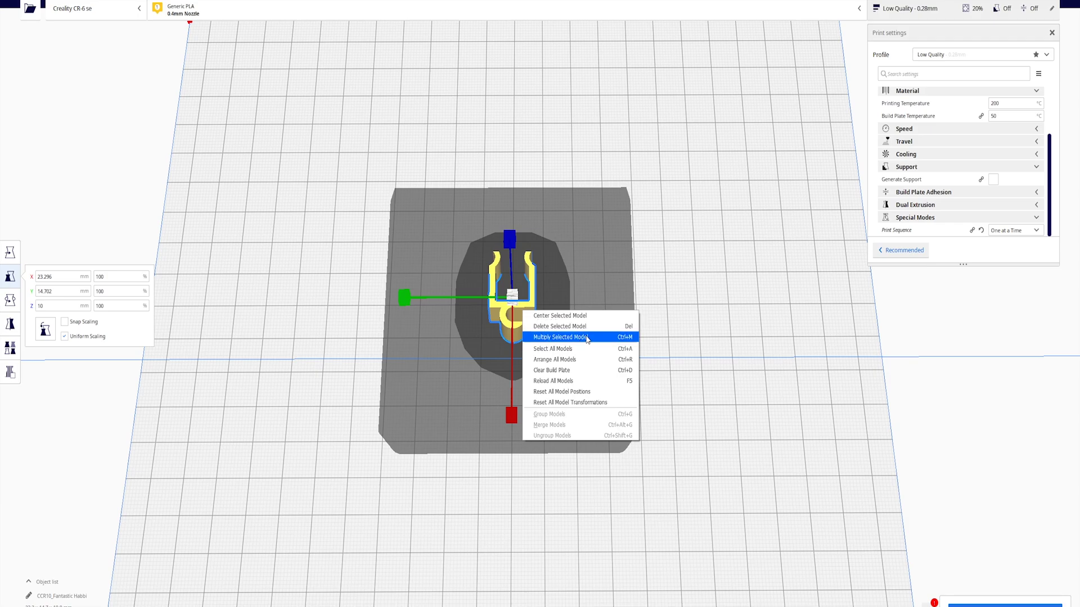
pyautogui.click(587, 337)
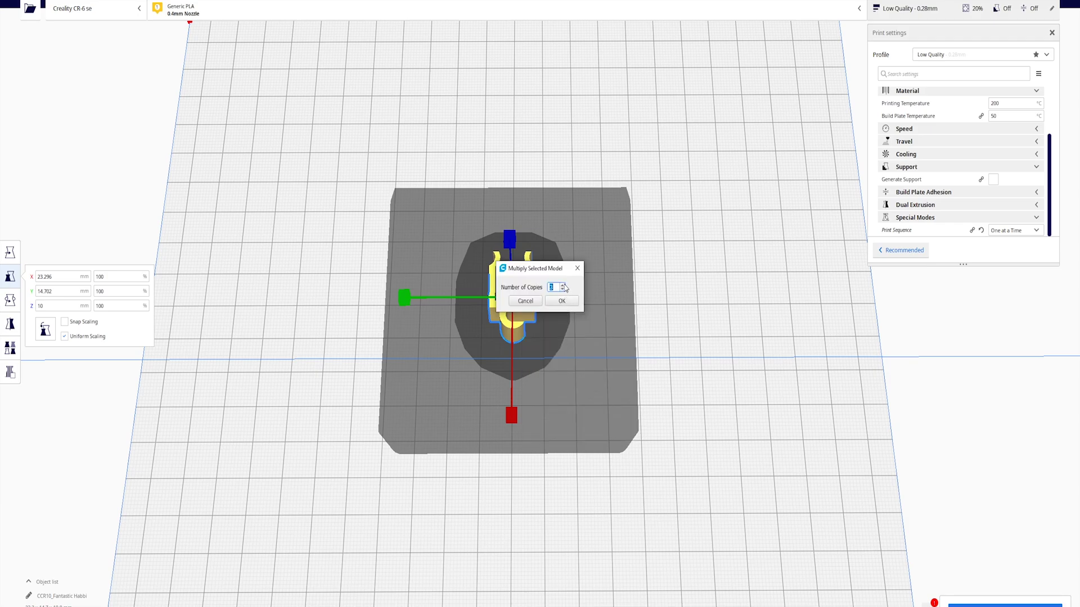
pyautogui.click(562, 301)
pyautogui.scroll(-5, 583, 373)
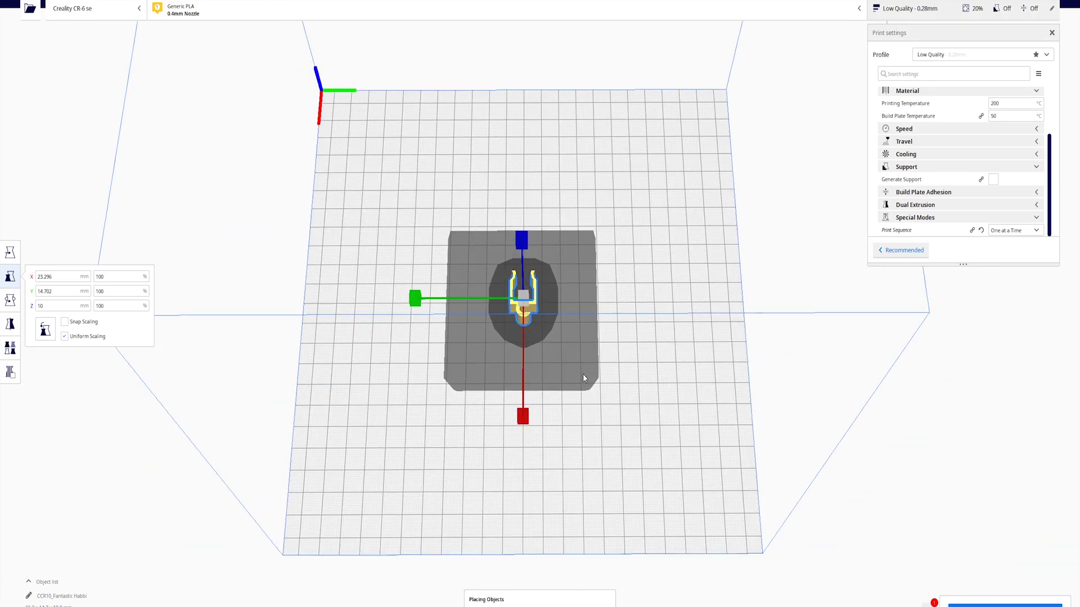
pyautogui.scroll(-3, 612, 510)
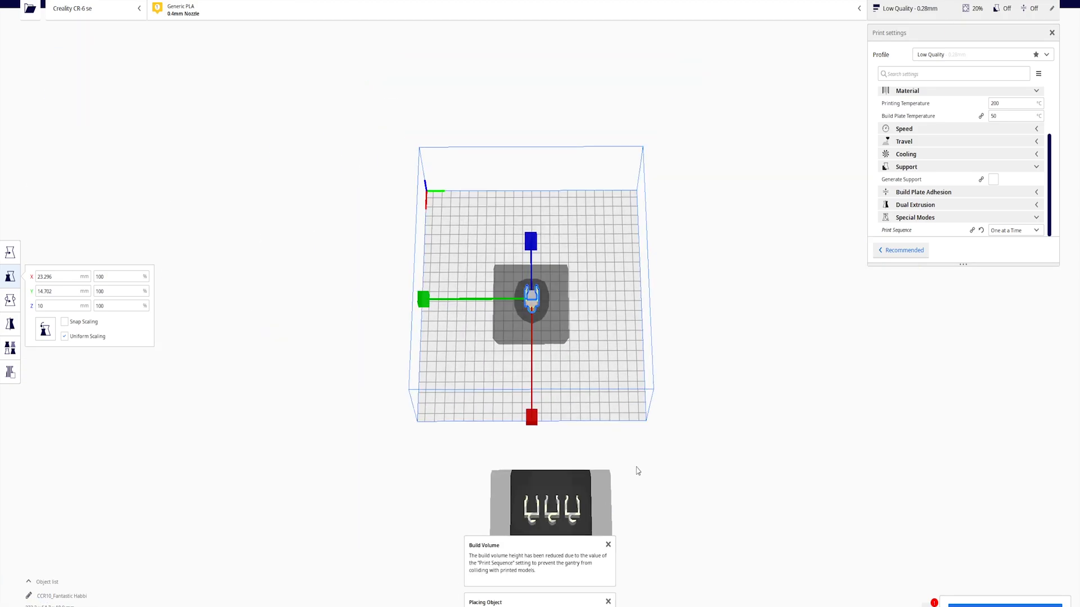
pyautogui.click(666, 460)
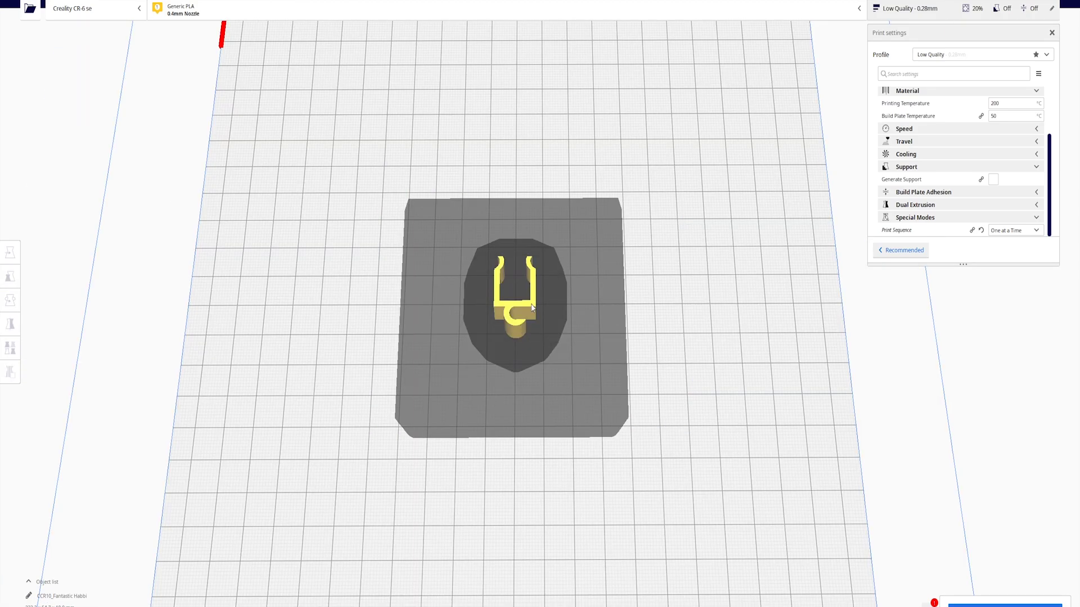
# - Move the original clip to the back-left area of the build plate, at about X -71 mm, Y 45 mm
pyautogui.click(531, 305)
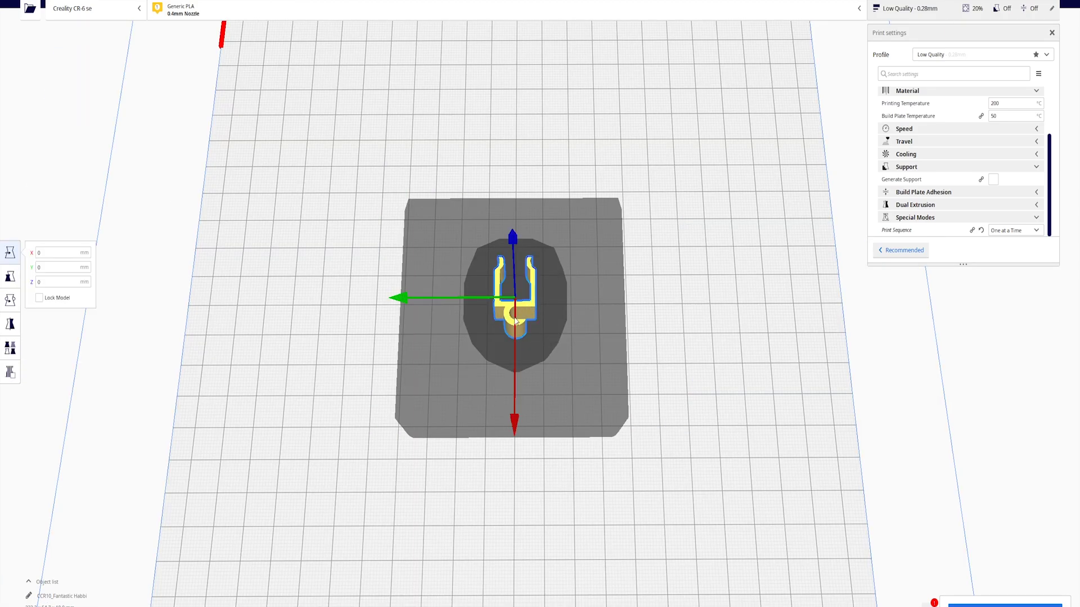
pyautogui.moveTo(518, 334); pyautogui.dragTo(408, 180)
pyautogui.scroll(-3, 506, 394)
# - Bring the three copies onto the build plate and spread them over the remaining quarters without overlapping clearance zones
pyautogui.moveTo(630, 526); pyautogui.dragTo(562, 360, button='middle')
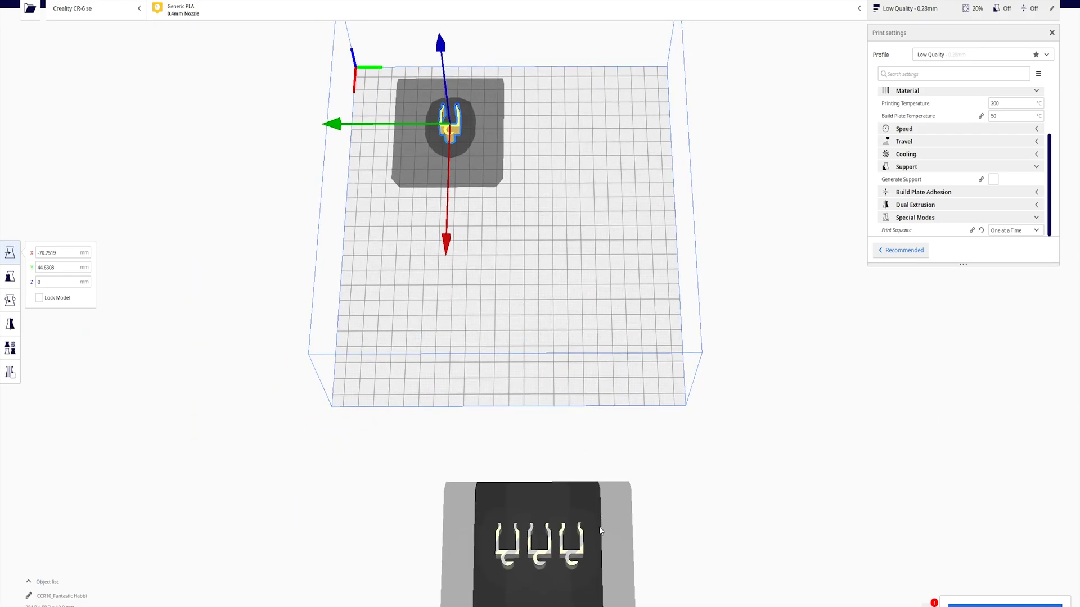
pyautogui.click(582, 550)
pyautogui.moveTo(583, 553); pyautogui.dragTo(606, 146)
pyautogui.click(550, 555)
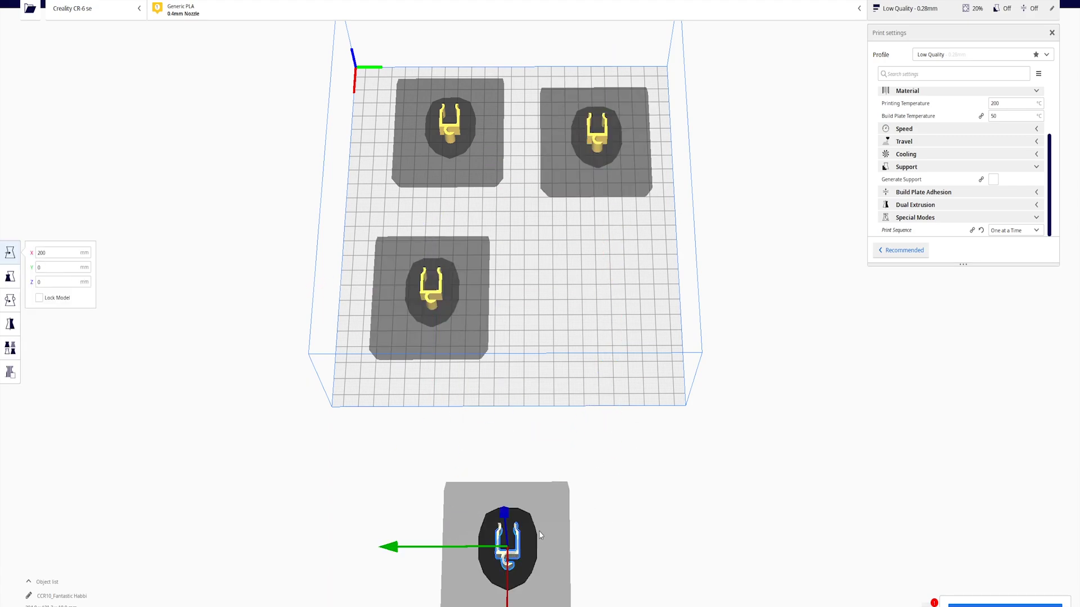
pyautogui.moveTo(508, 554); pyautogui.dragTo(598, 303)
pyautogui.scroll(3, 630, 383)
pyautogui.click(754, 417)
pyautogui.moveTo(756, 415); pyautogui.dragTo(750, 523, button='middle')
pyautogui.scroll(1, 751, 520)
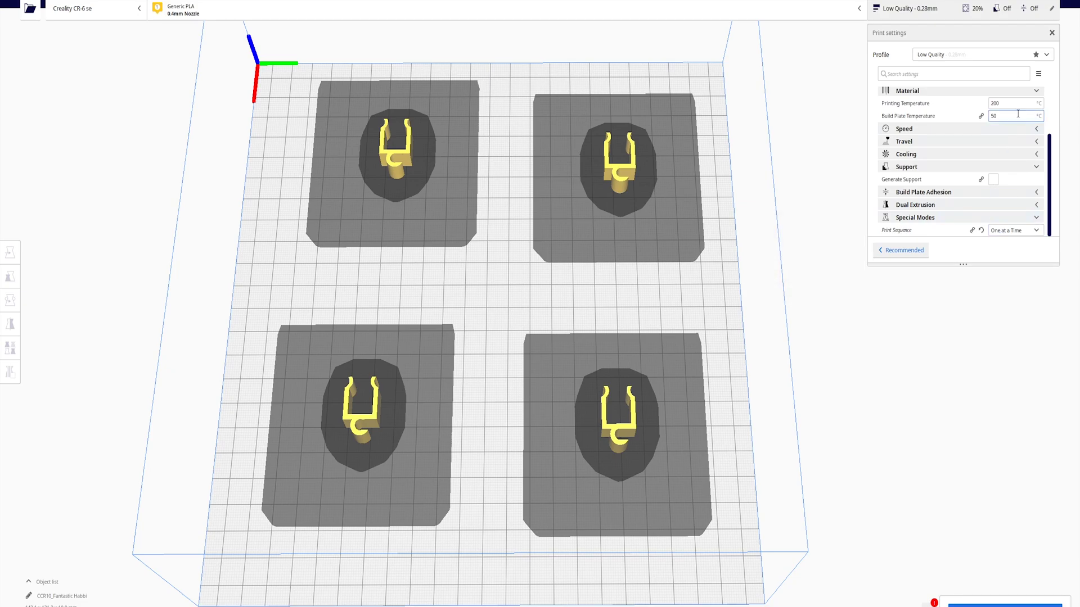
# - Try placing the back-right clip between the others so their clearance zones overlap, and return it to the back-right quarter
pyautogui.scroll(2, 291, 329)
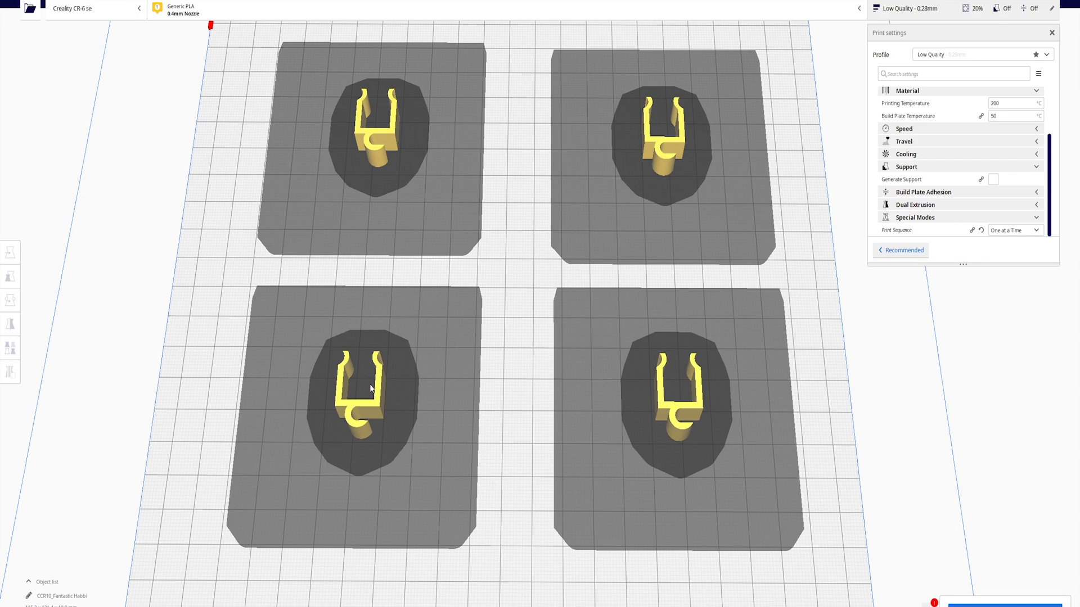
pyautogui.click(658, 140)
pyautogui.moveTo(658, 140); pyautogui.dragTo(511, 340)
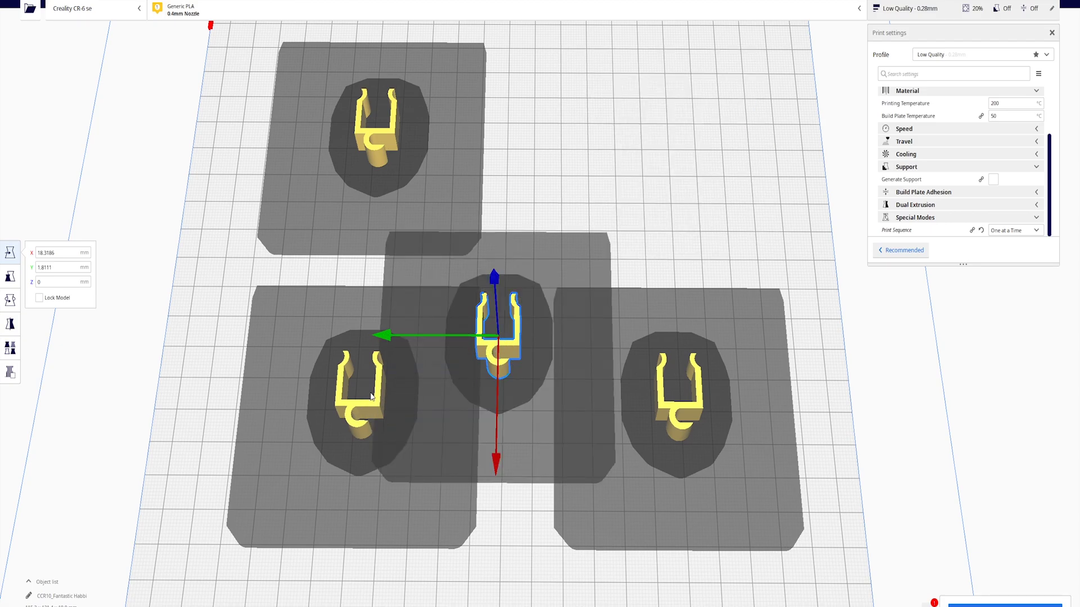
pyautogui.moveTo(513, 349); pyautogui.dragTo(689, 190)
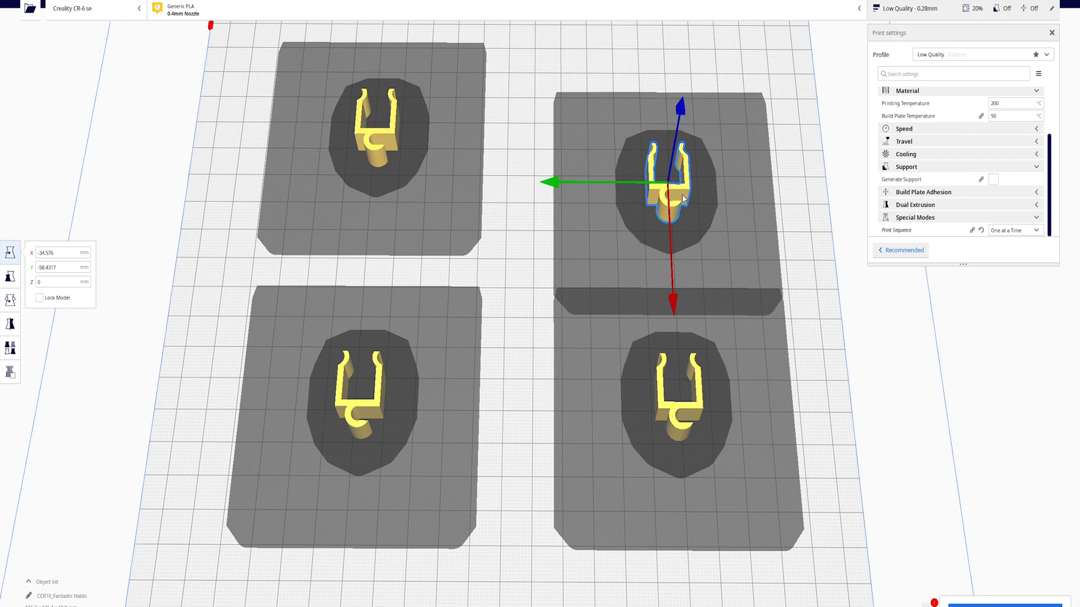
pyautogui.moveTo(685, 193); pyautogui.dragTo(675, 147)
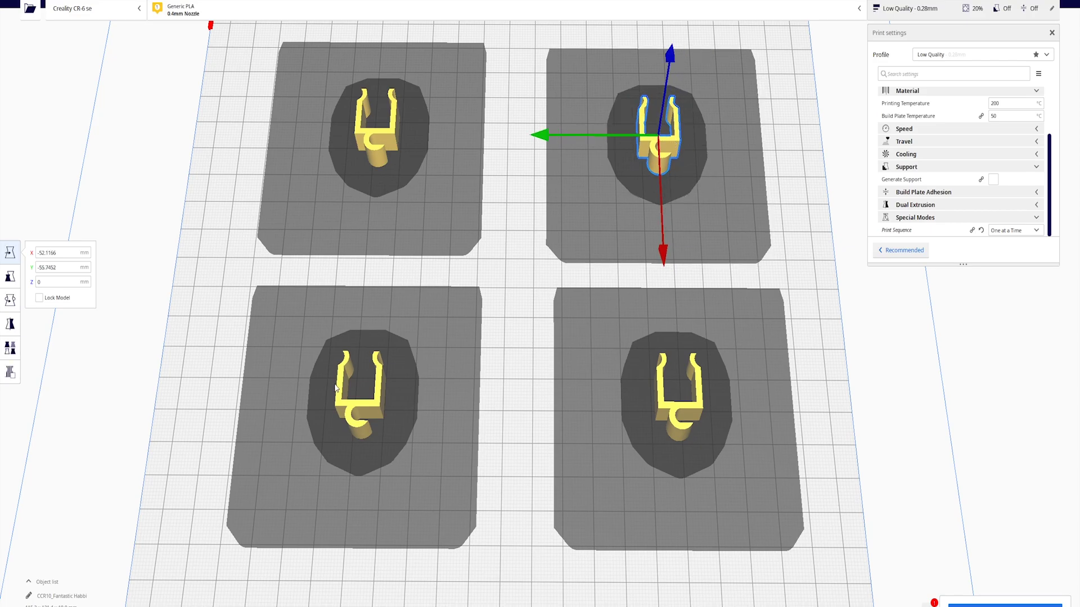
# - Move the four clips closer together in a two-by-two layout, keeping narrow gaps between their clearance zones
pyautogui.click(379, 413)
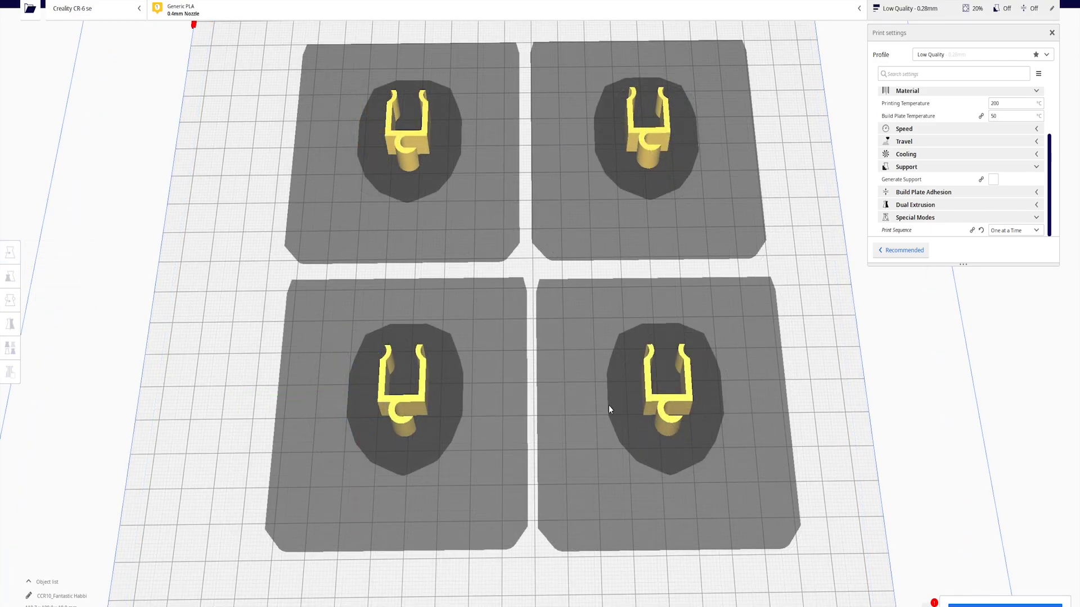
pyautogui.moveTo(292, 379); pyautogui.dragTo(467, 464, button='right')
pyautogui.moveTo(605, 483); pyautogui.dragTo(982, 481, button='right')
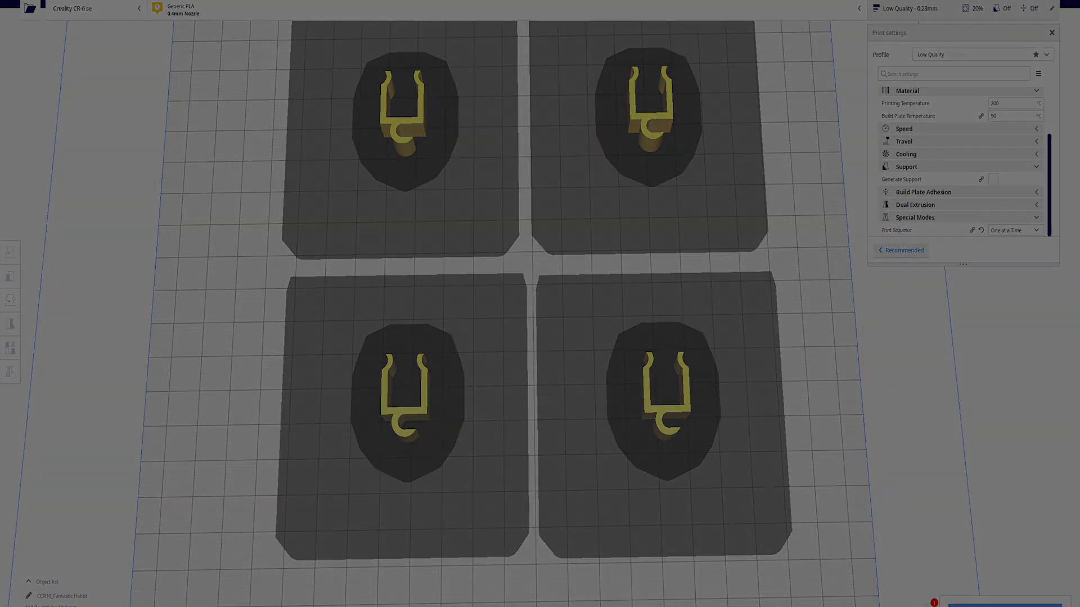